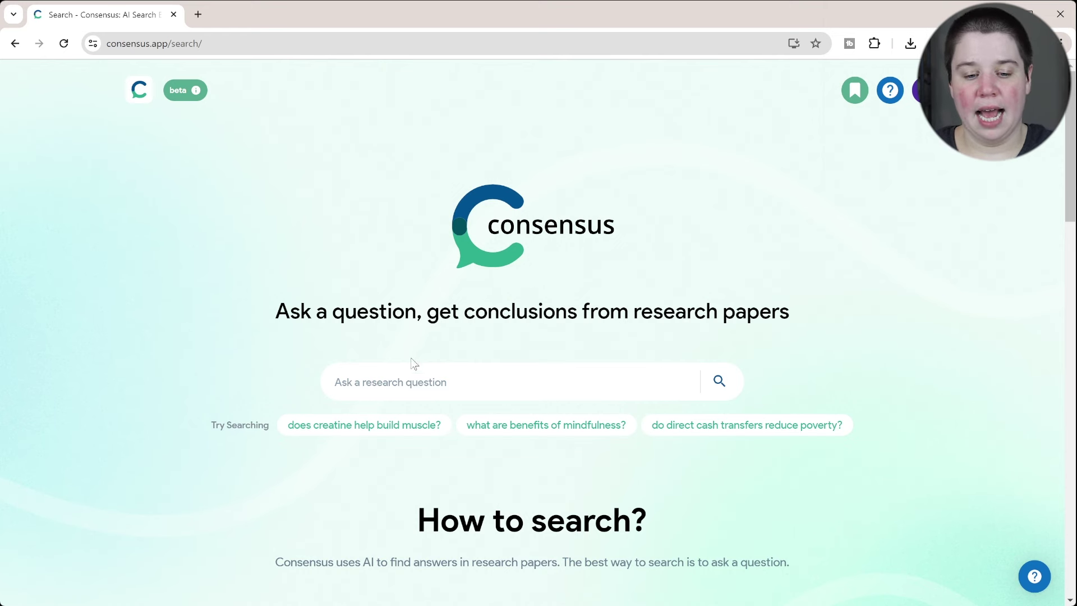
Search Consensus for 'How are steroids separated using ion mobility spectrometry?'
scroll(409, 376, down, 3)
scroll(409, 373, down, 1)
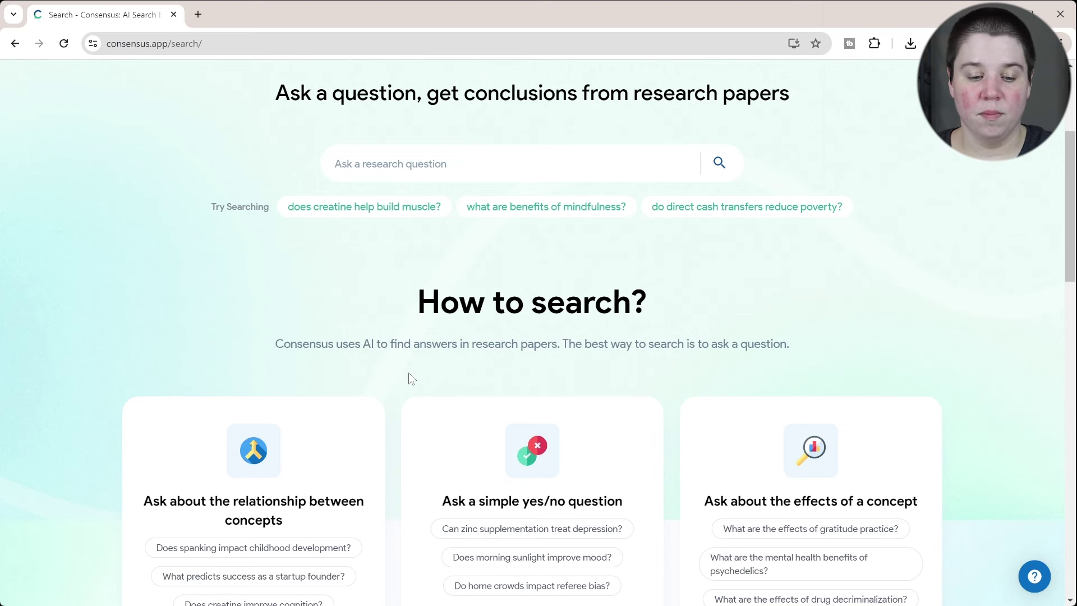
scroll(409, 372, up, 4)
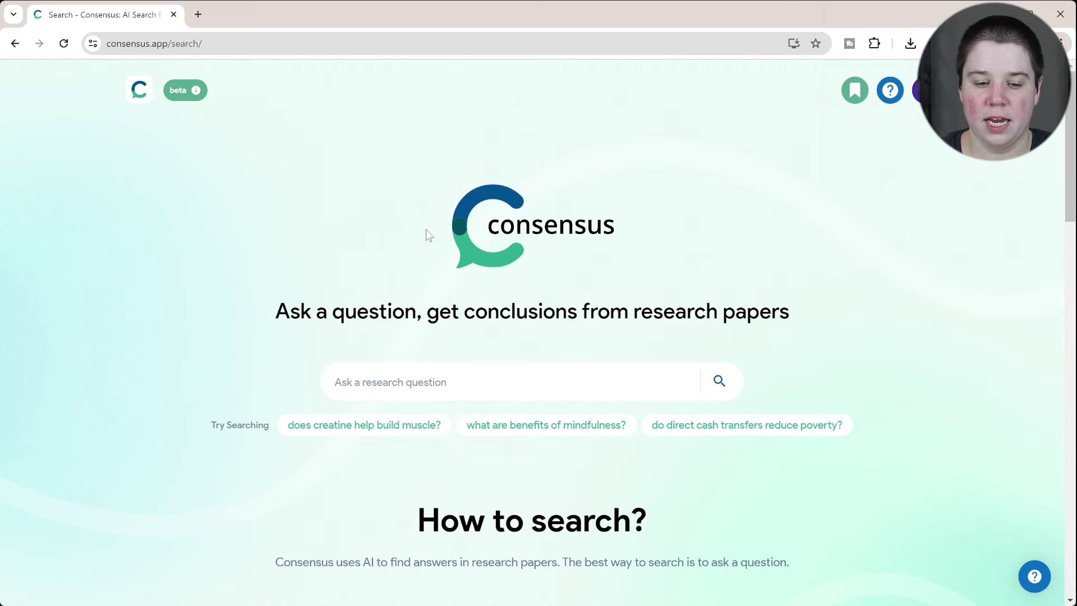
click(391, 380)
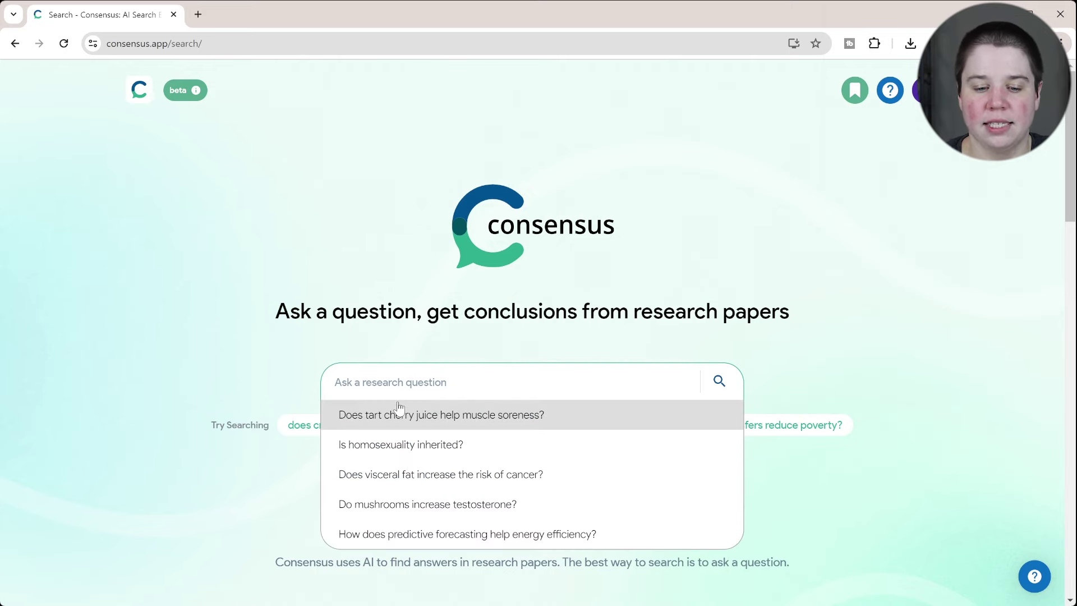
click(313, 273)
scroll(313, 273, down, 5)
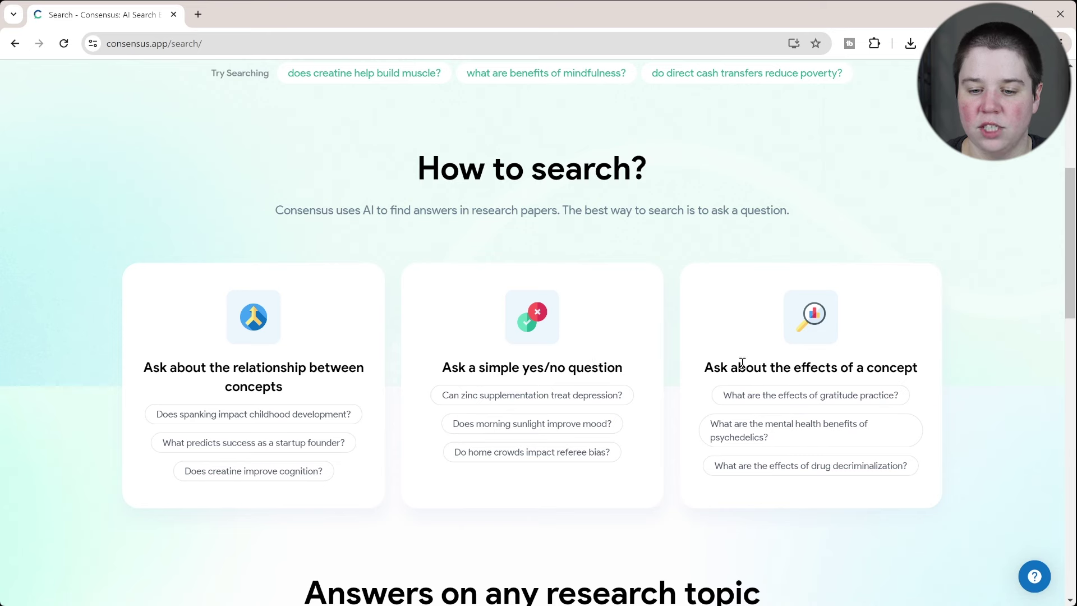
scroll(757, 361, up, 6)
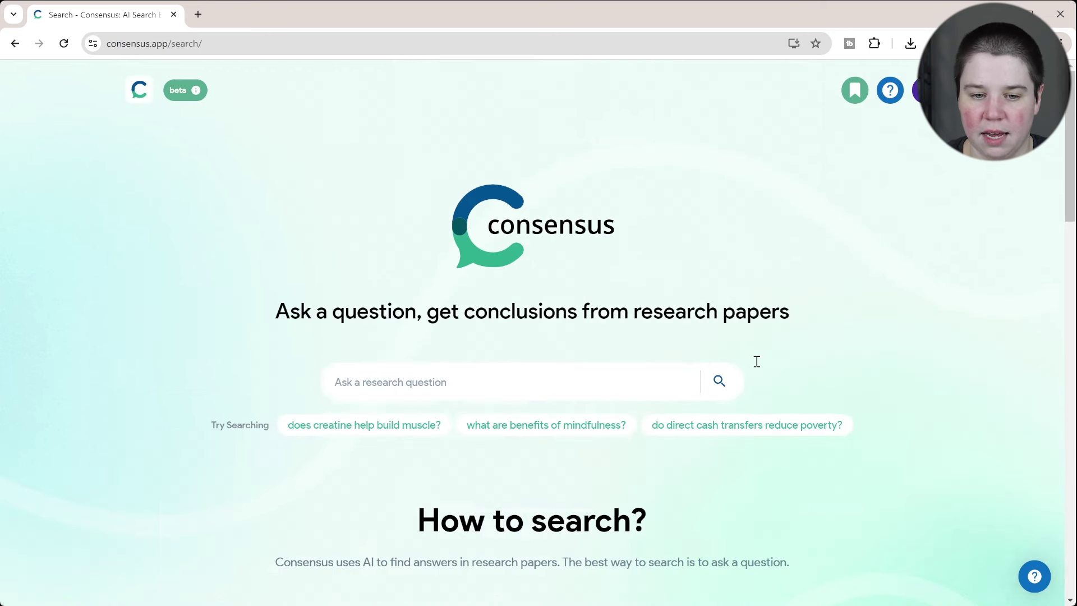
click(400, 381)
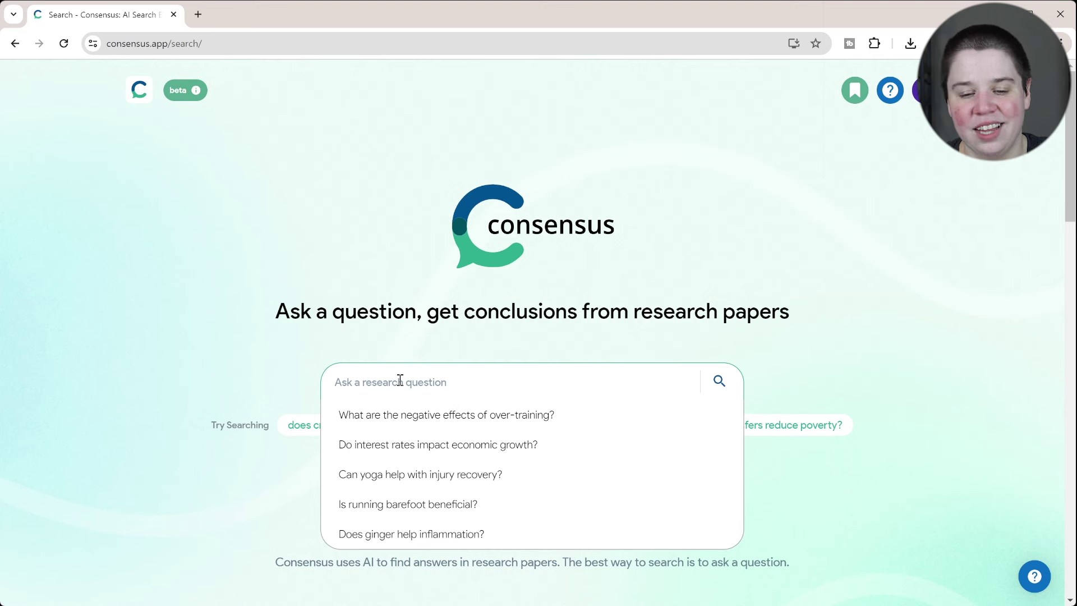
text(H)
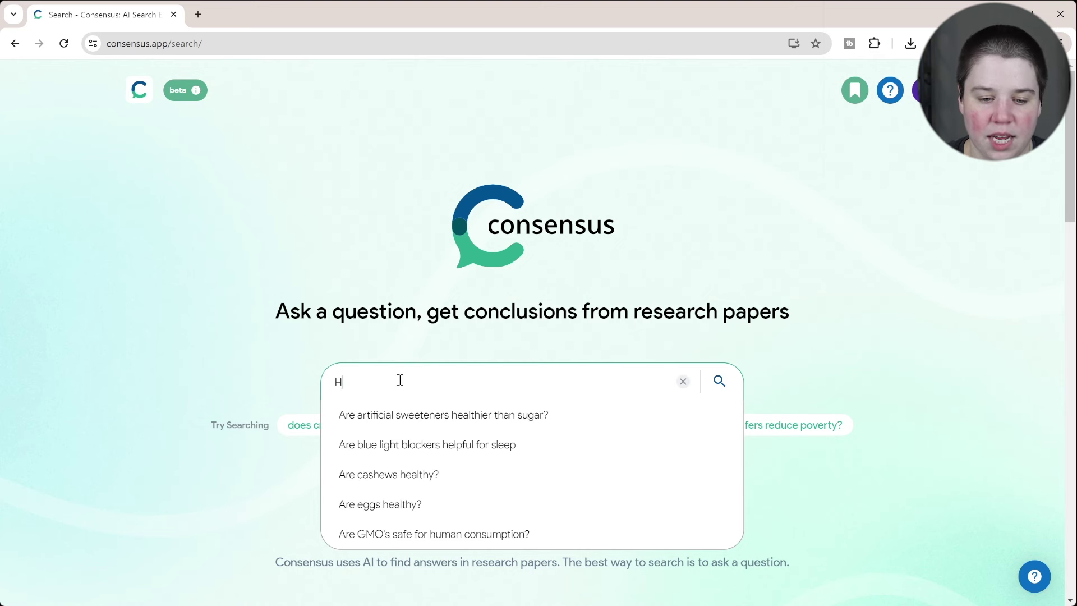
text(ow are st)
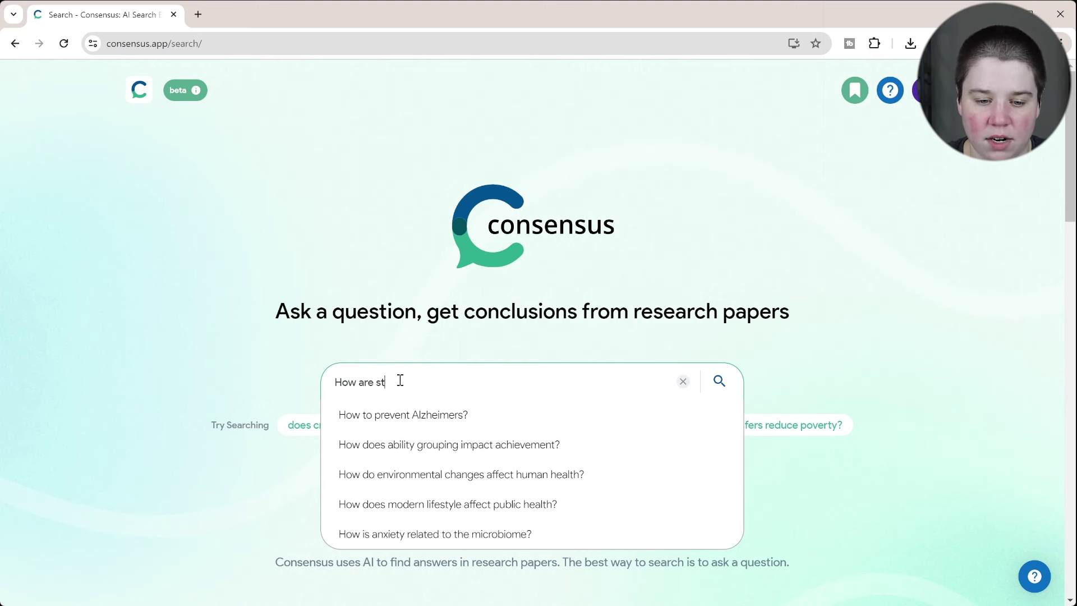
text(eroids separate)
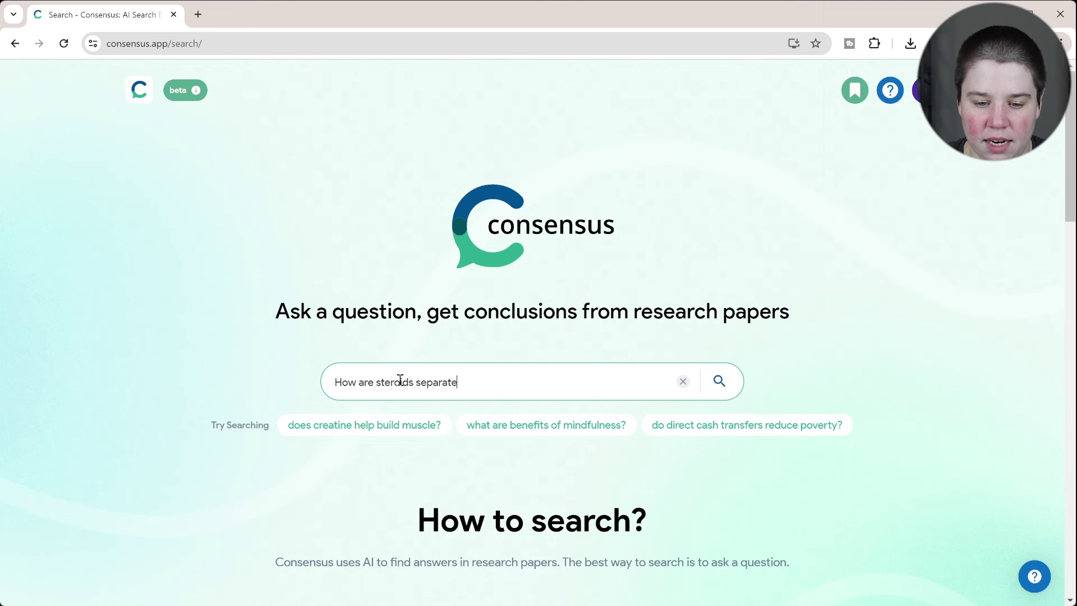
text(d using ion mobili)
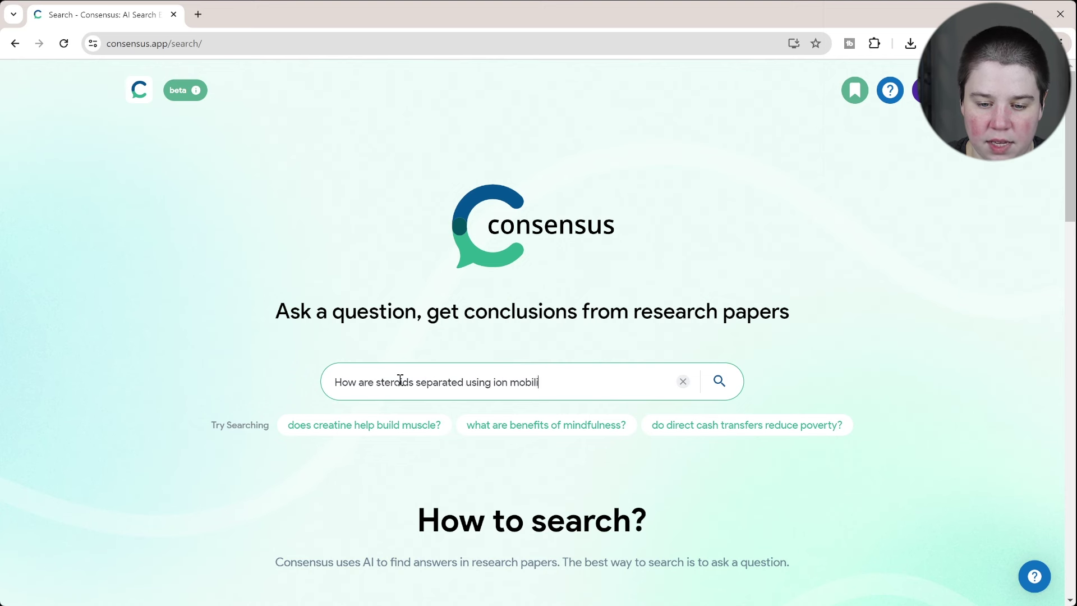
text(ty spectromet)
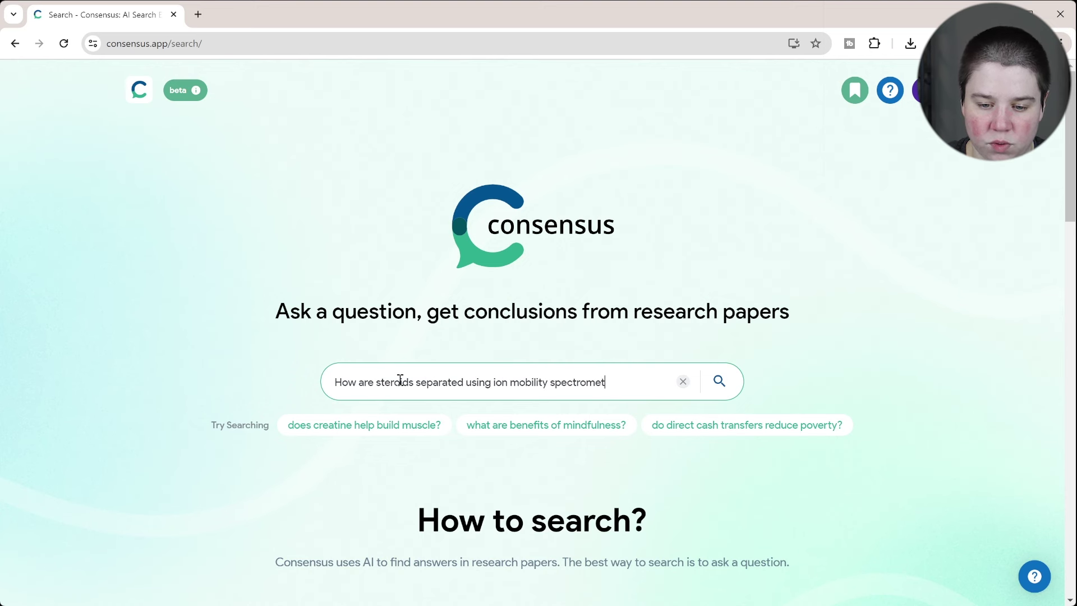
text(ry.?)
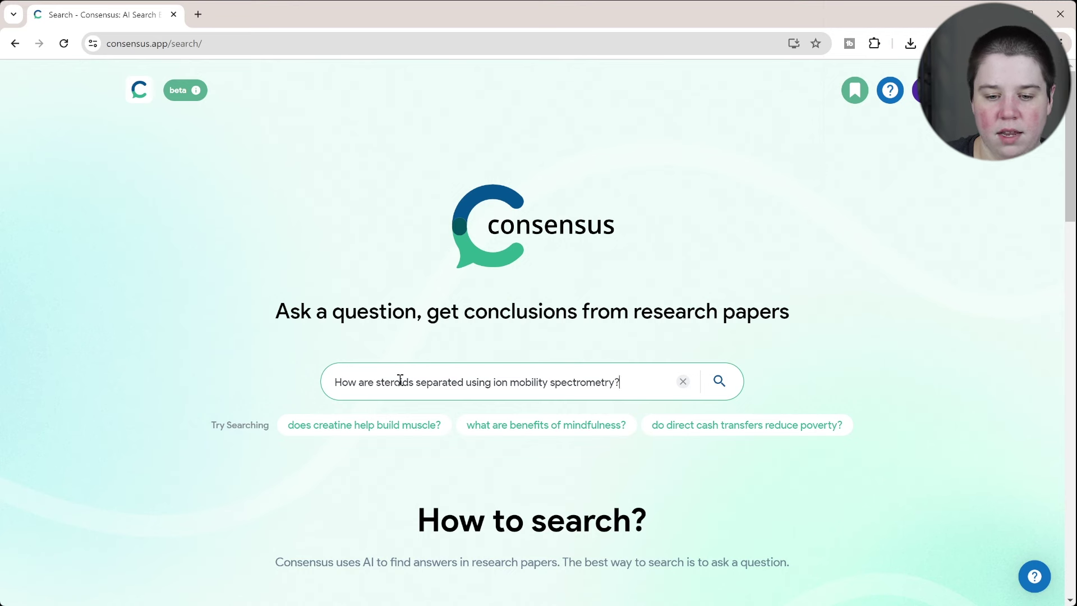
click(719, 383)
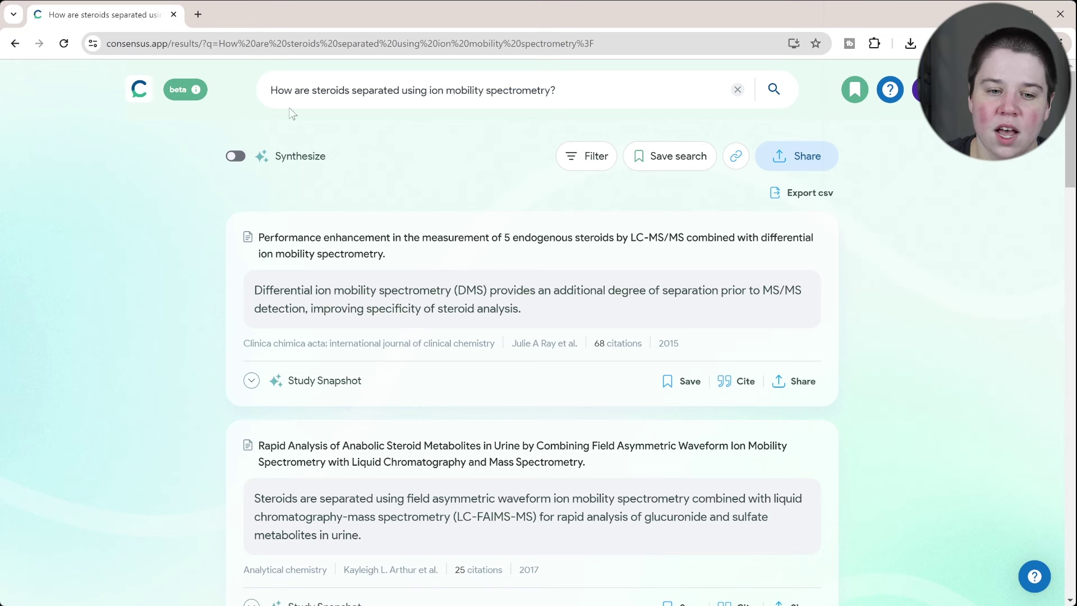
Review the steroid result cards, including the Synthesize and Study Snapshot info boxes
mouse_move(263, 163)
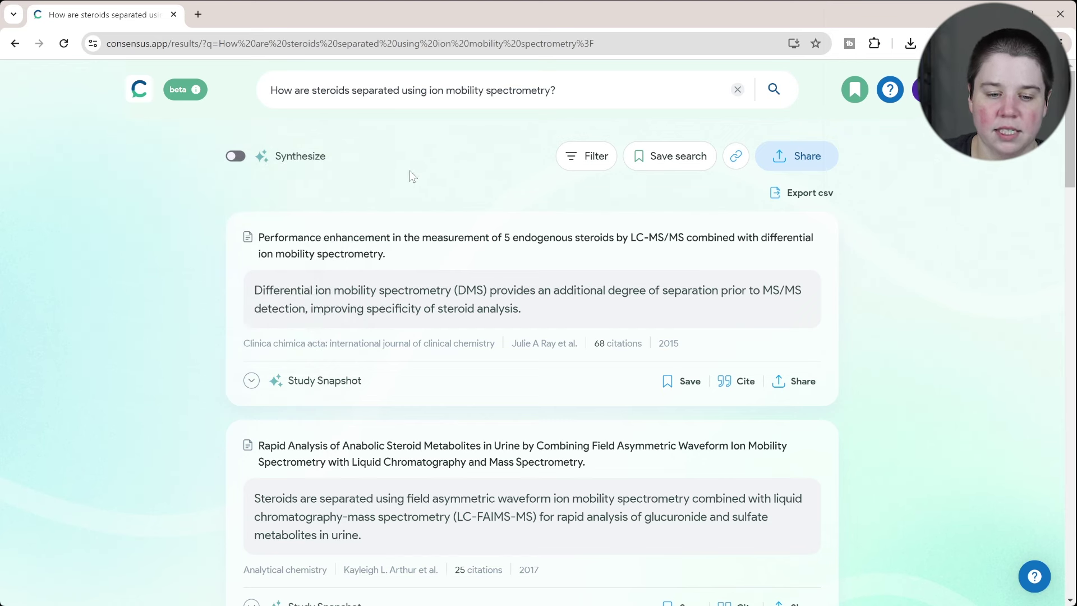
scroll(400, 158, down, 1)
scroll(399, 159, up, 1)
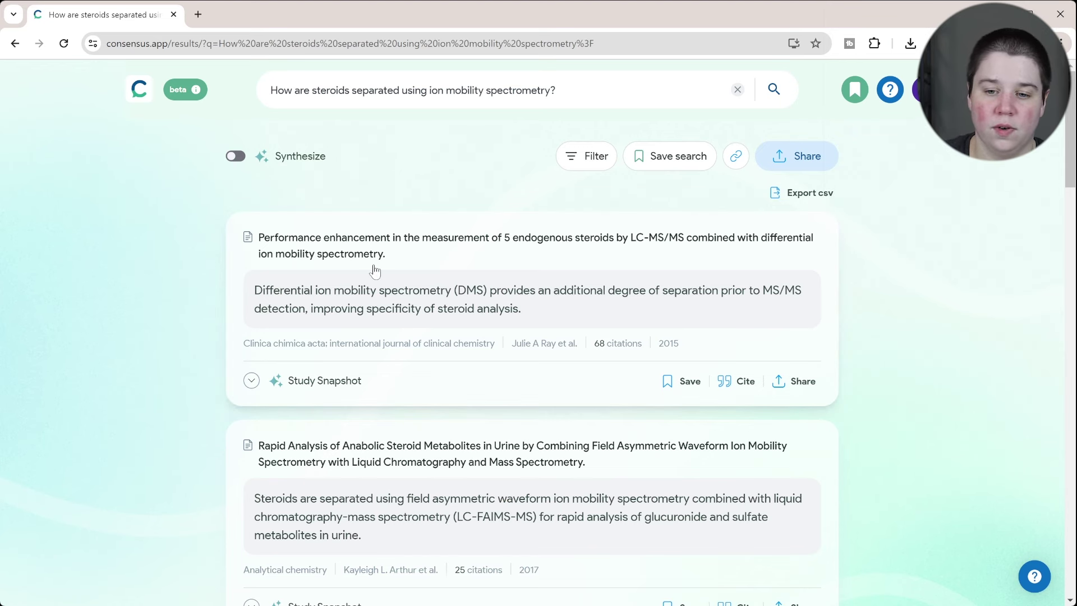
scroll(373, 269, down, 2)
mouse_move(261, 271)
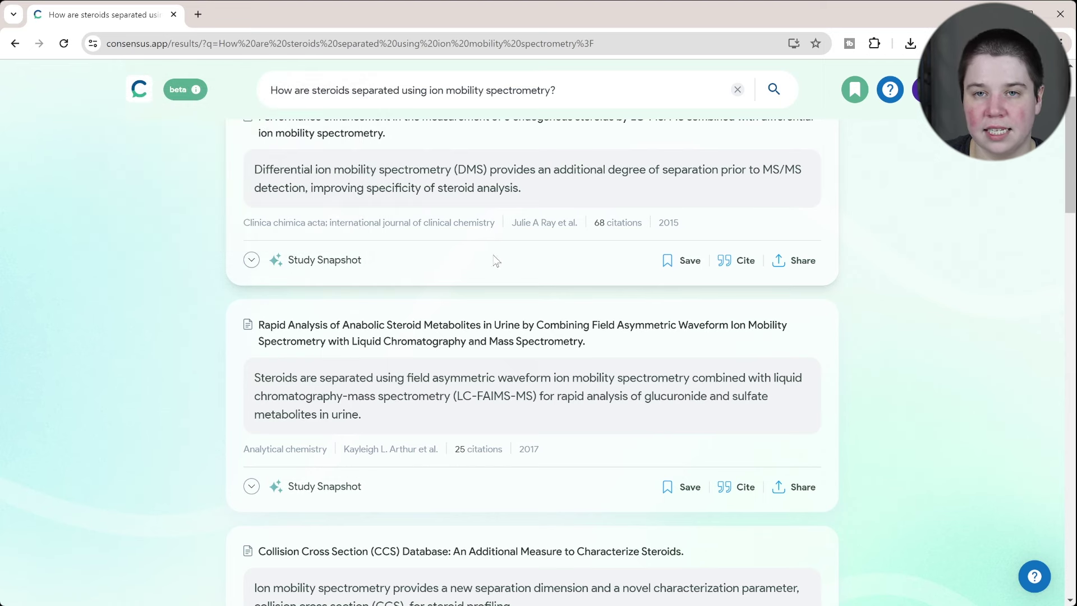
scroll(496, 273, down, 4)
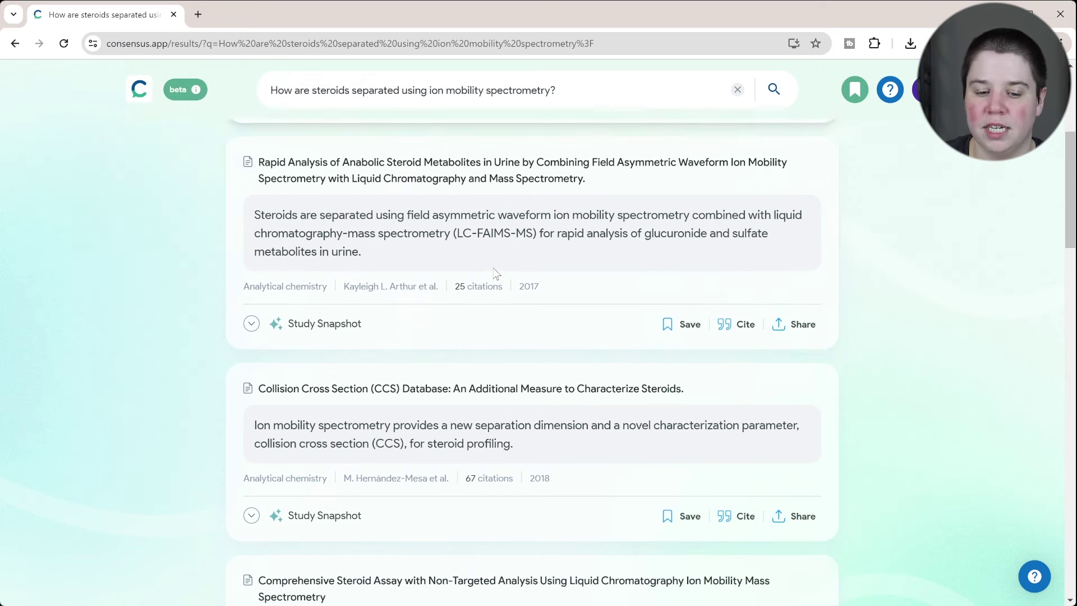
scroll(262, 157, up, 6)
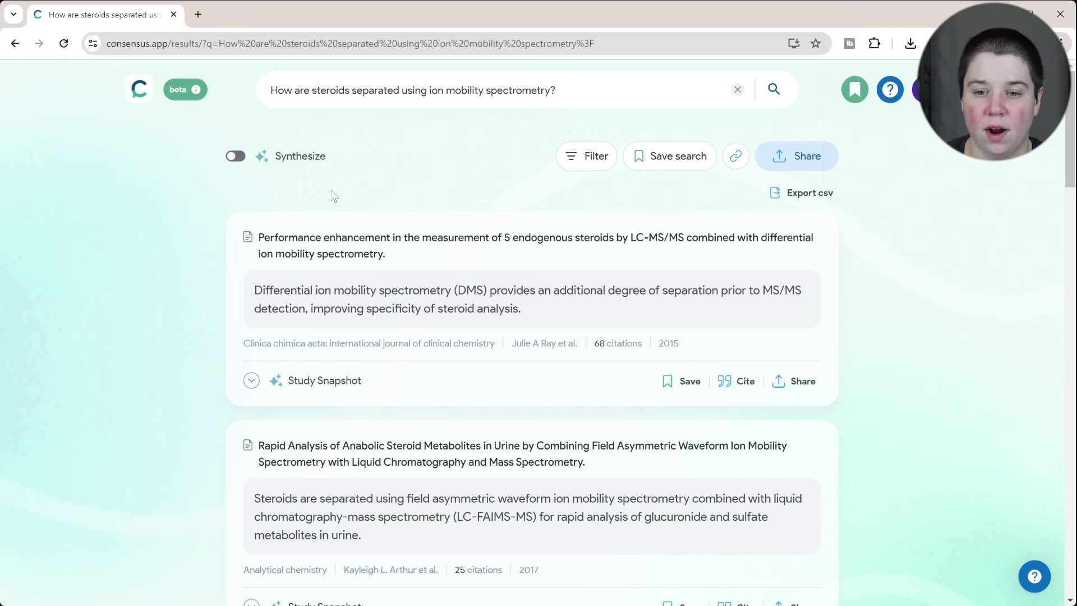
Open the filter panel and inspect the Study Type, Study Details and Journal options
click(595, 163)
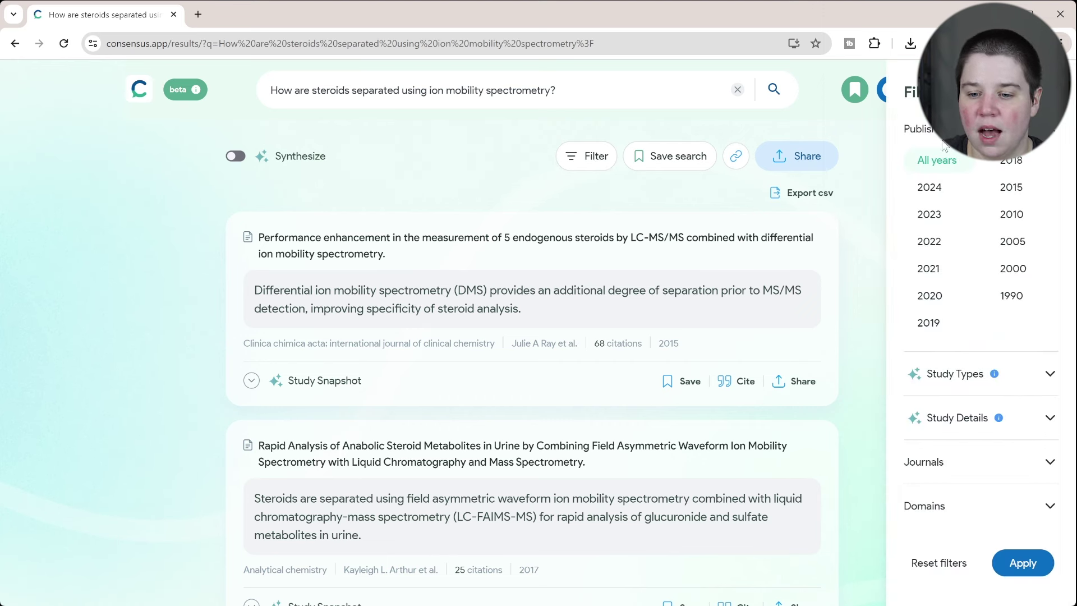
click(1050, 374)
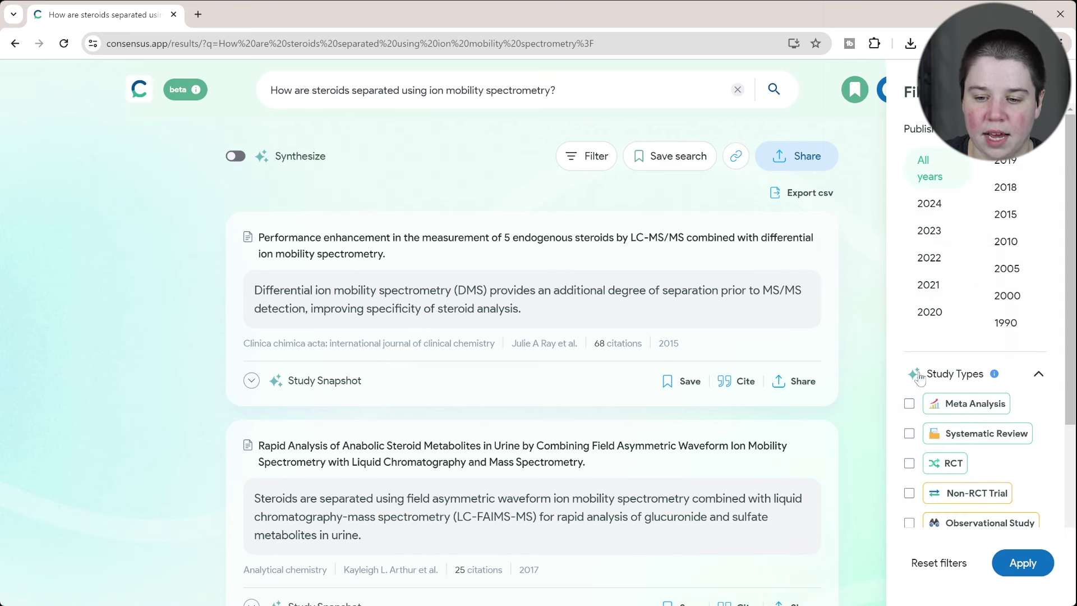
scroll(919, 379, down, 3)
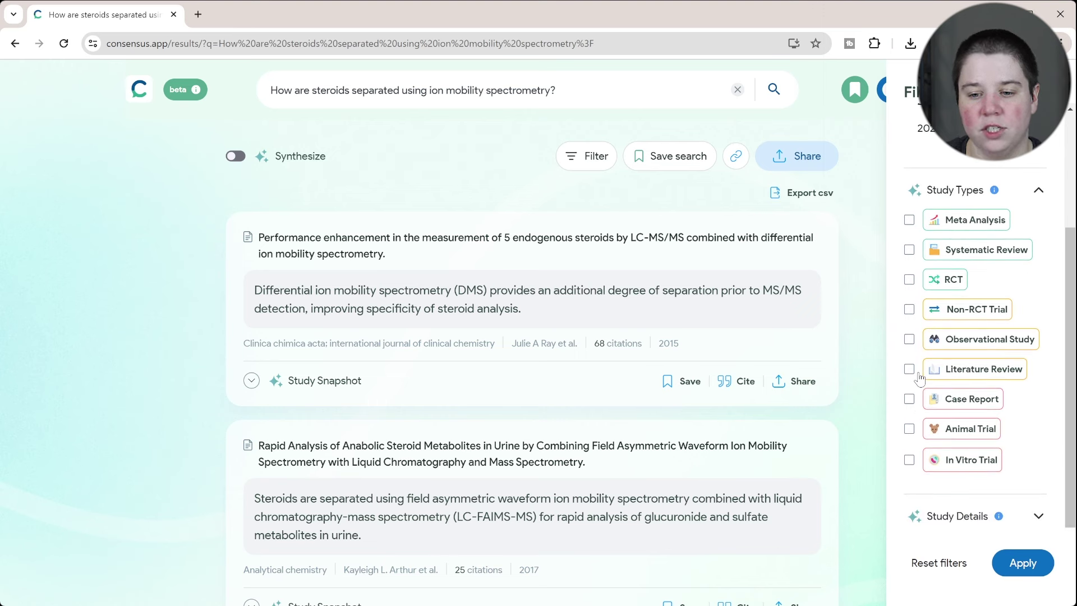
click(1039, 193)
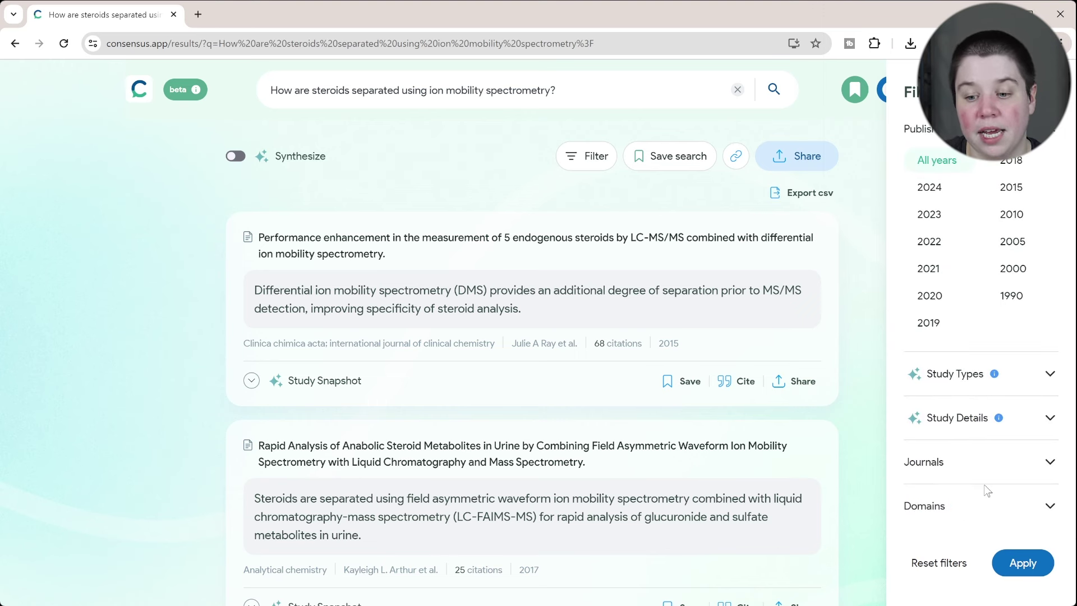
click(1051, 418)
scroll(1043, 417, down, 2)
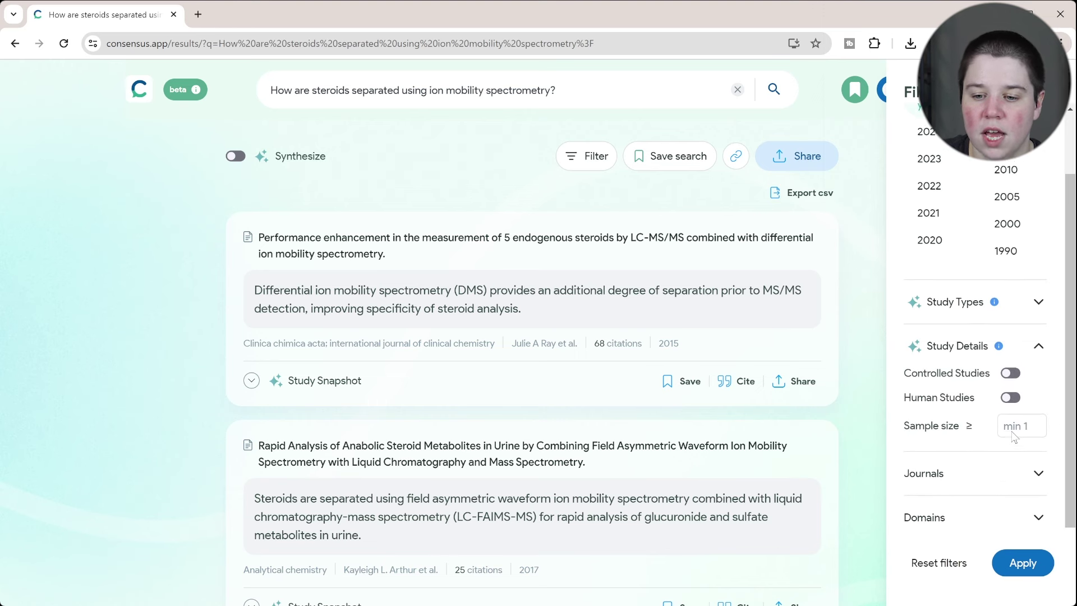
click(1041, 345)
click(1043, 464)
scroll(1046, 470, down, 1)
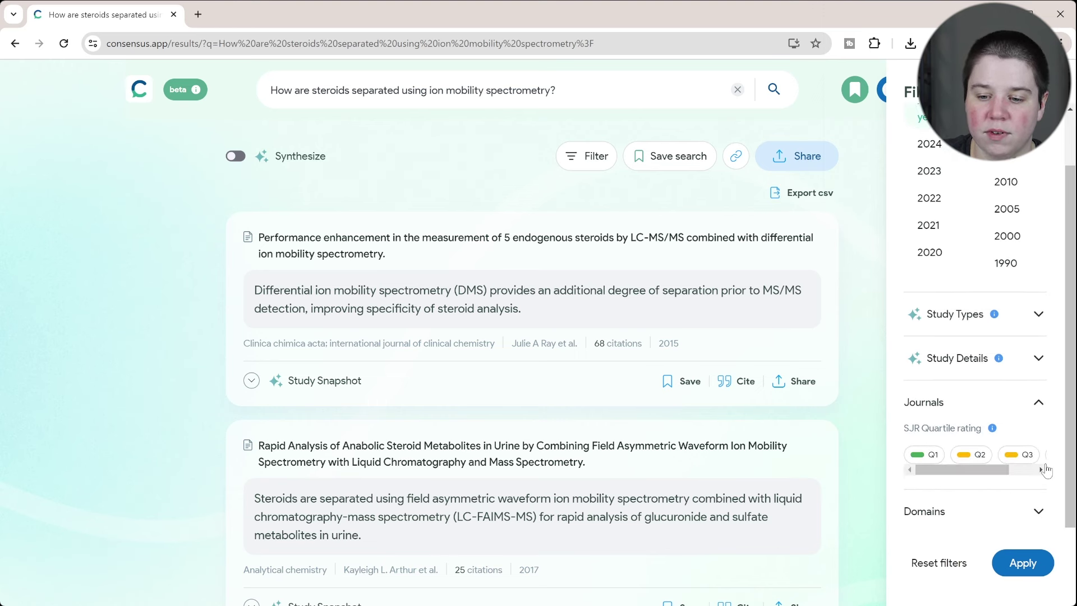
drag(934, 469, 905, 463)
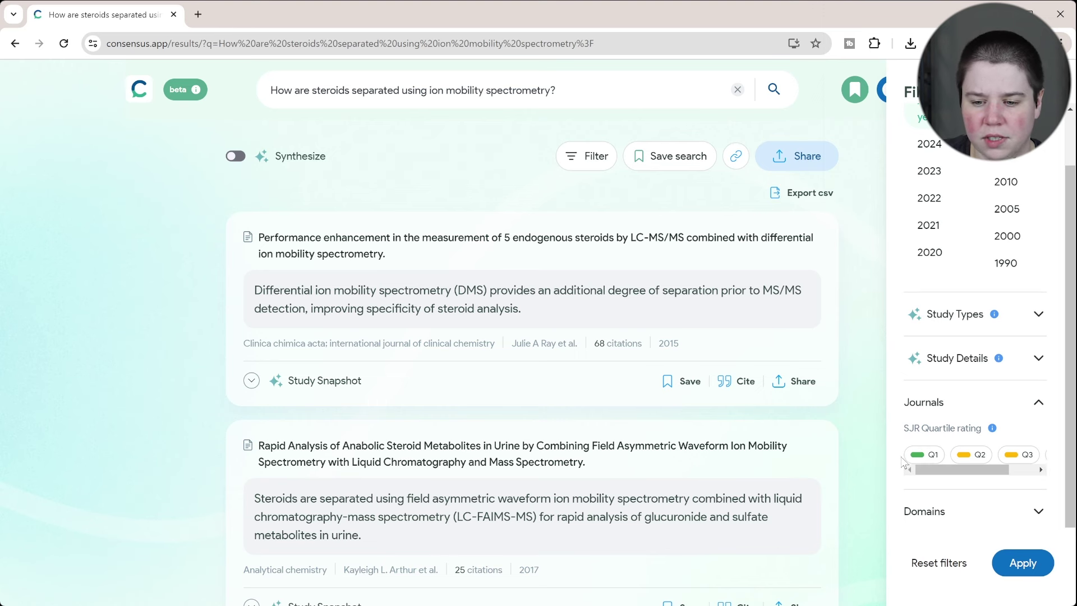
click(1039, 404)
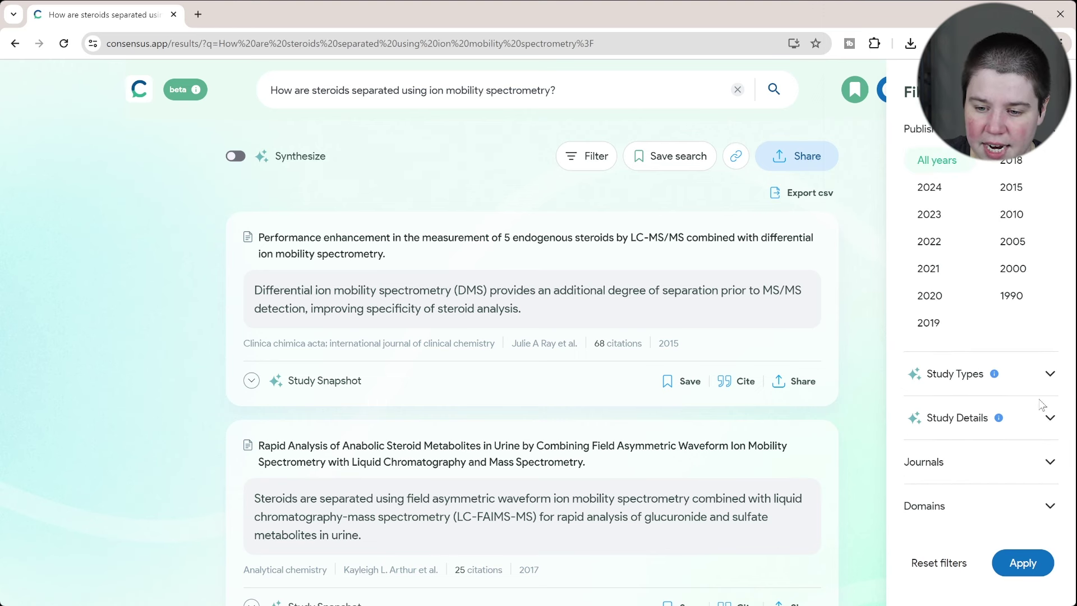
Review the subject Domains options, then choose 2010 as the earliest publication year
click(1042, 508)
scroll(1044, 508, down, 10)
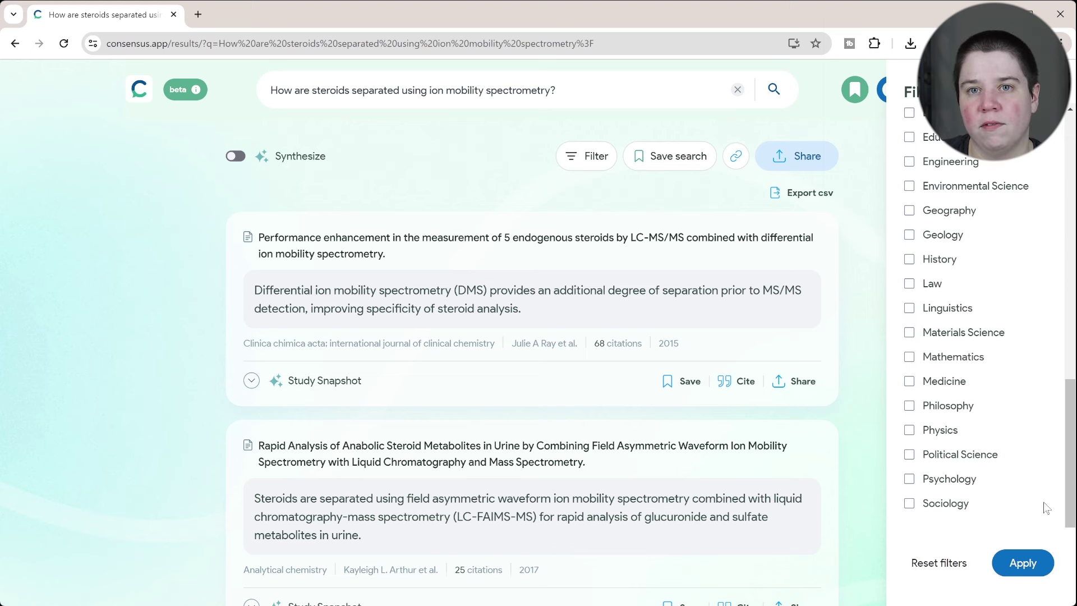
scroll(1047, 507, up, 10)
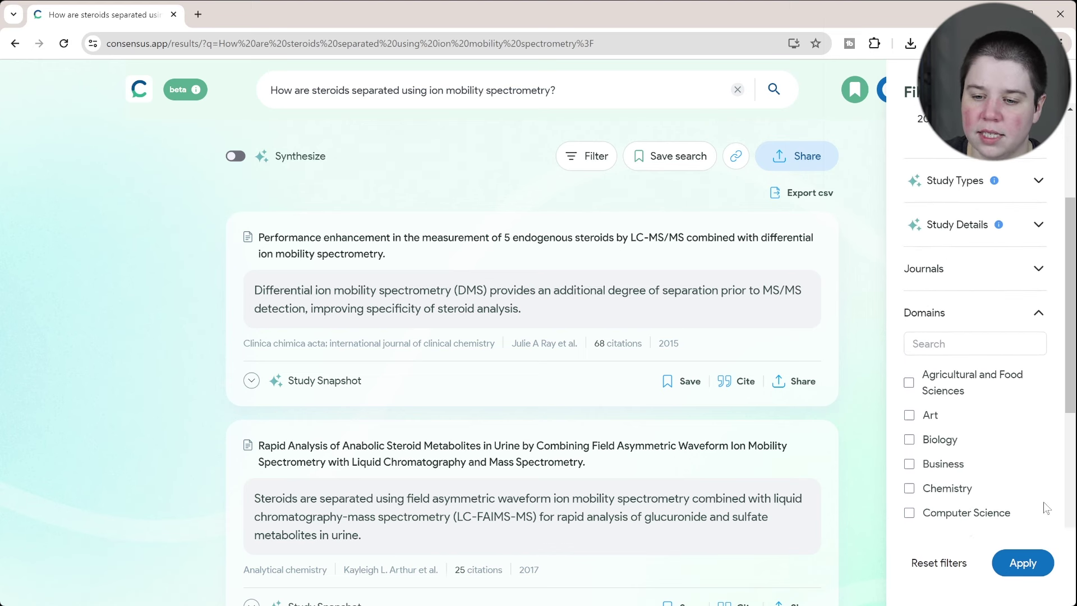
click(1040, 372)
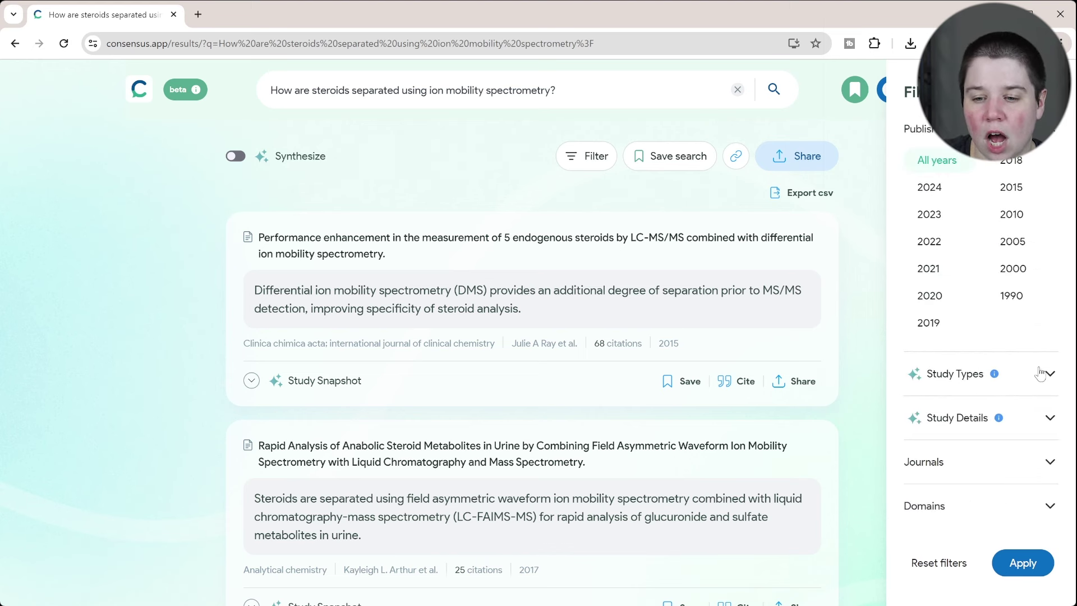
click(1040, 373)
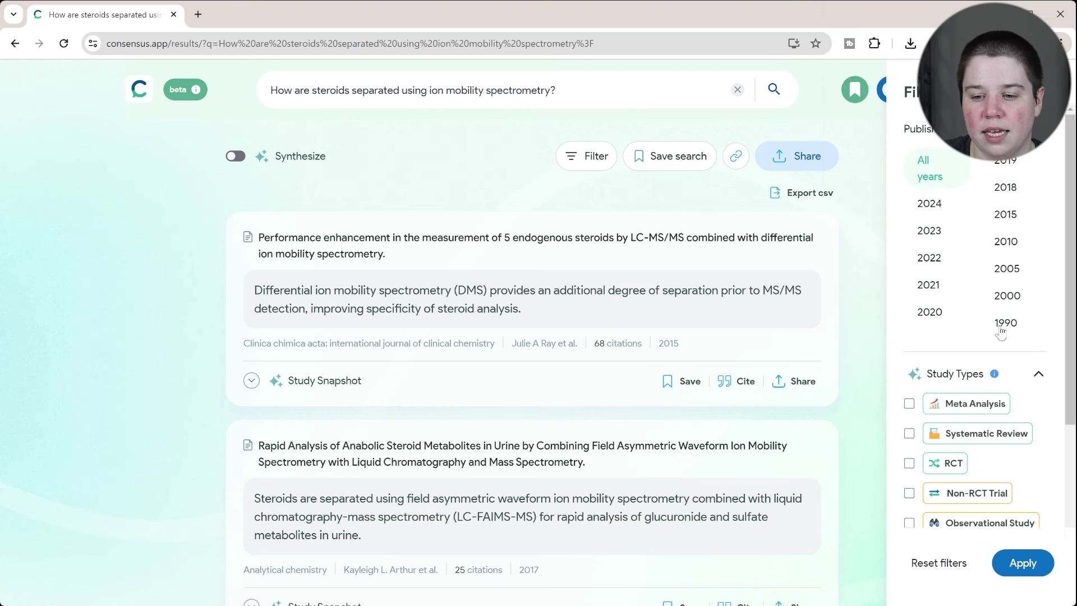
click(1041, 373)
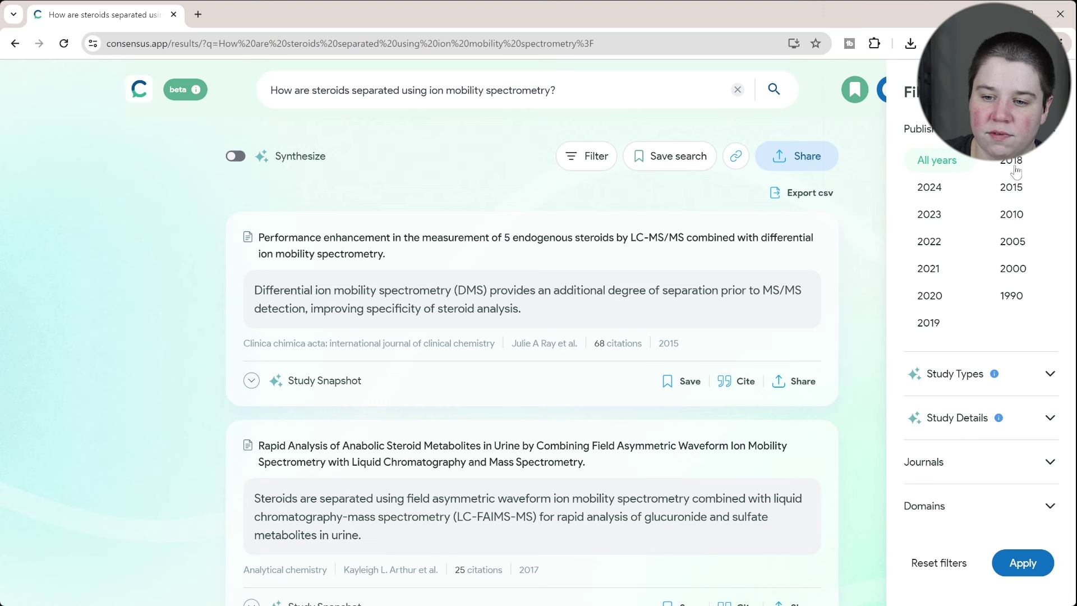
click(1013, 215)
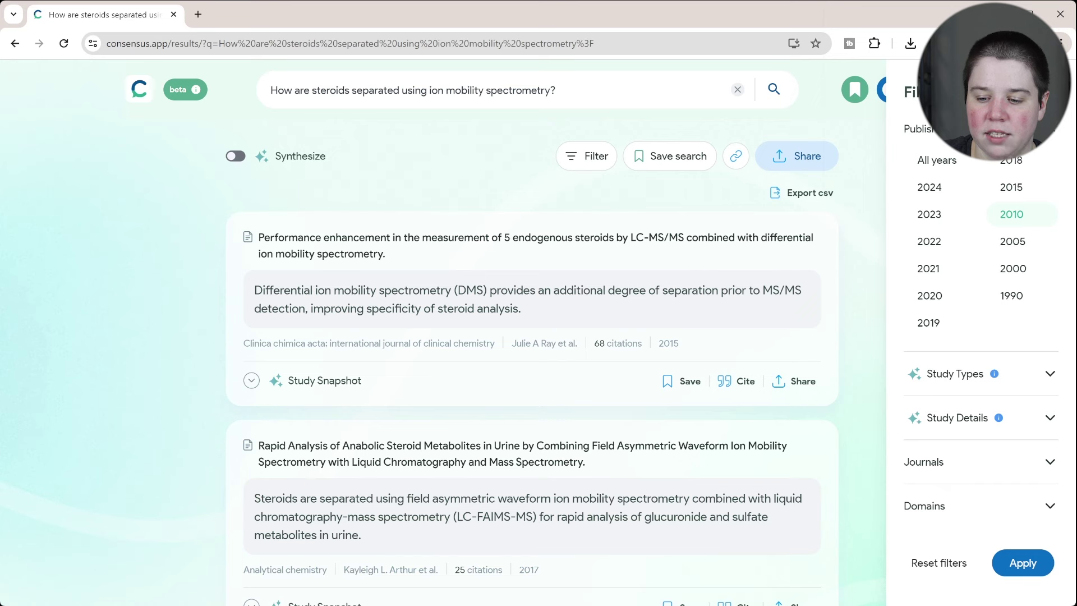
Apply the 2010–now year filter and look through the filtered results list
click(1023, 563)
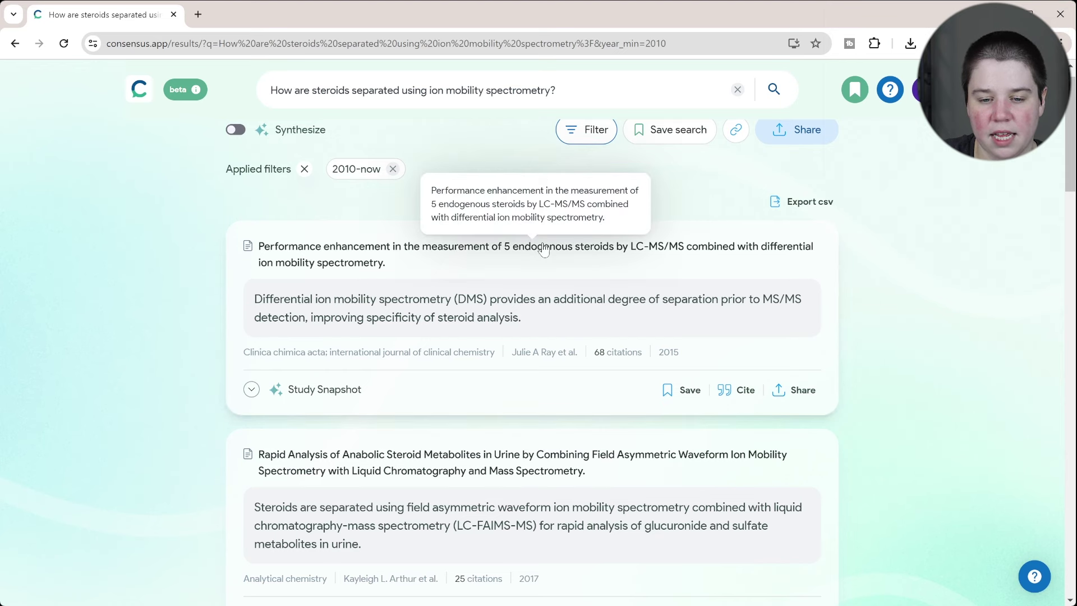
scroll(168, 331, down, 1)
scroll(167, 331, down, 1)
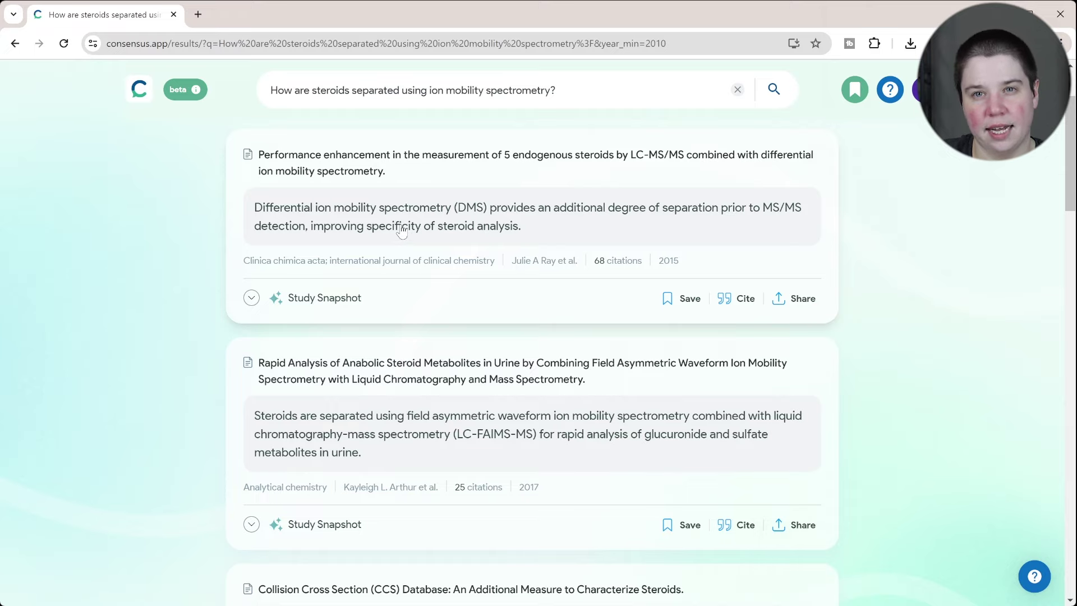
scroll(401, 230, up, 2)
scroll(140, 463, down, 5)
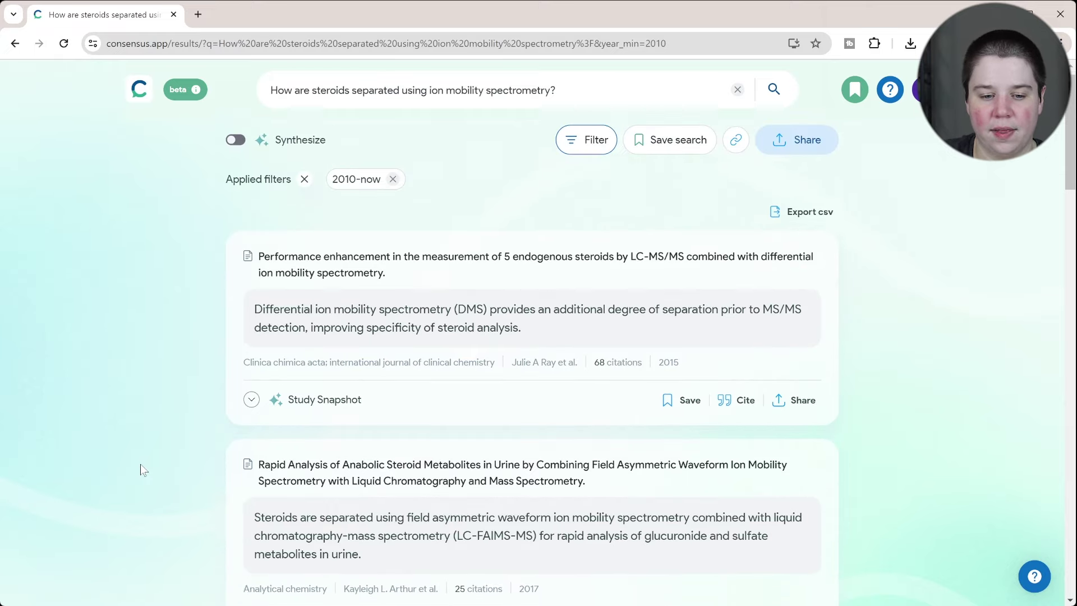
scroll(147, 322, down, 10)
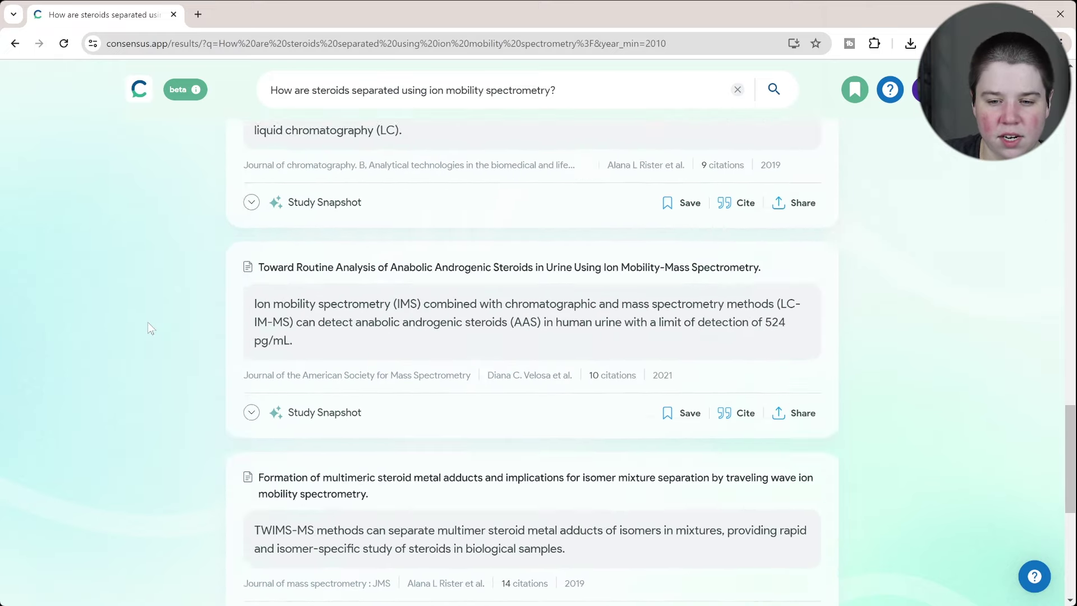
scroll(148, 324, up, 15)
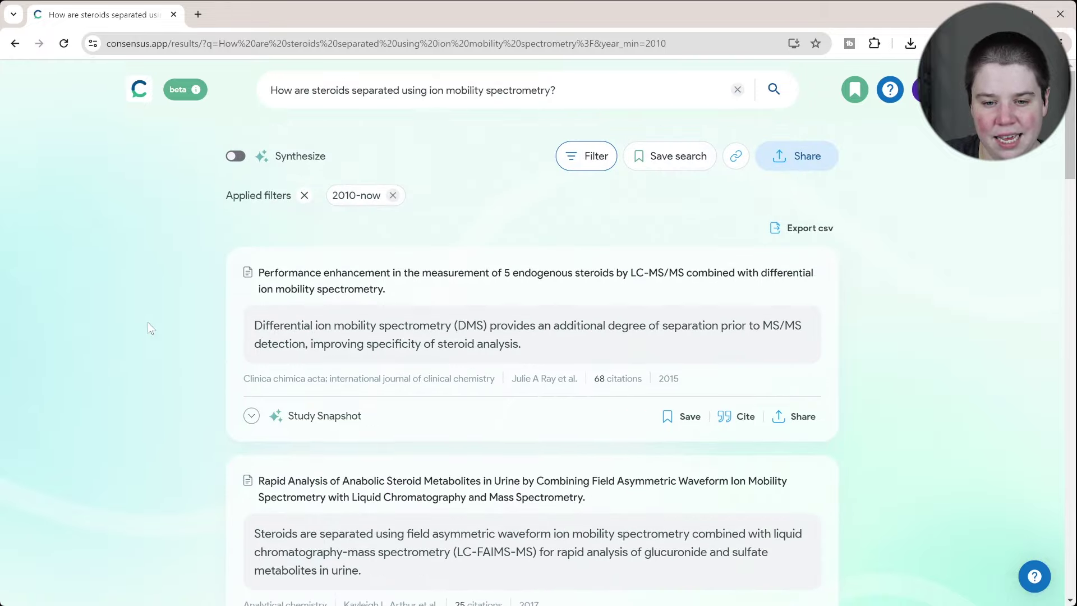
scroll(148, 324, down, 3)
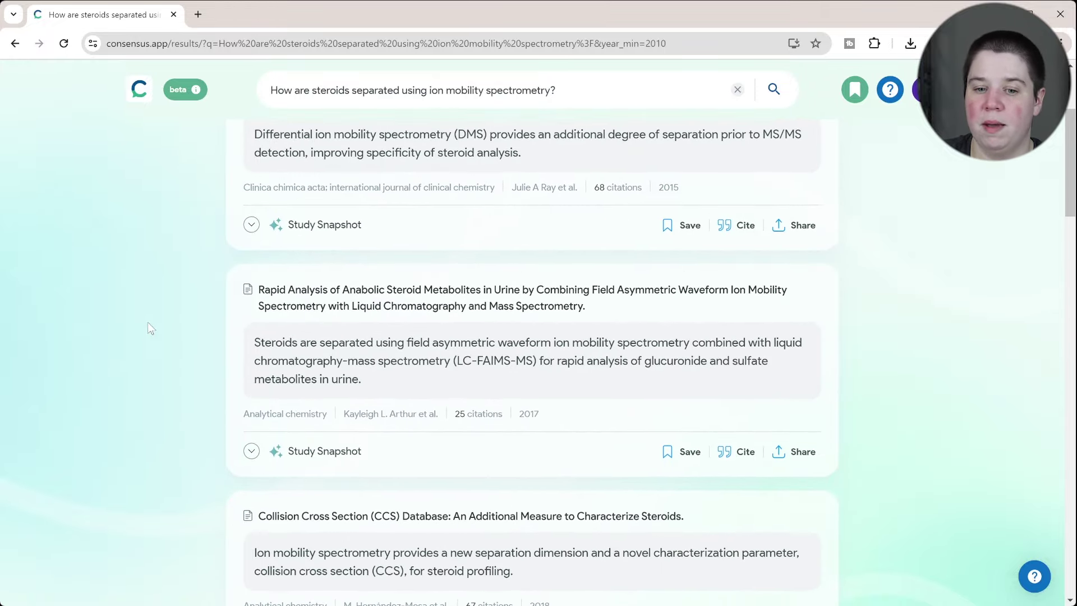
scroll(149, 324, down, 7)
scroll(148, 306, up, 10)
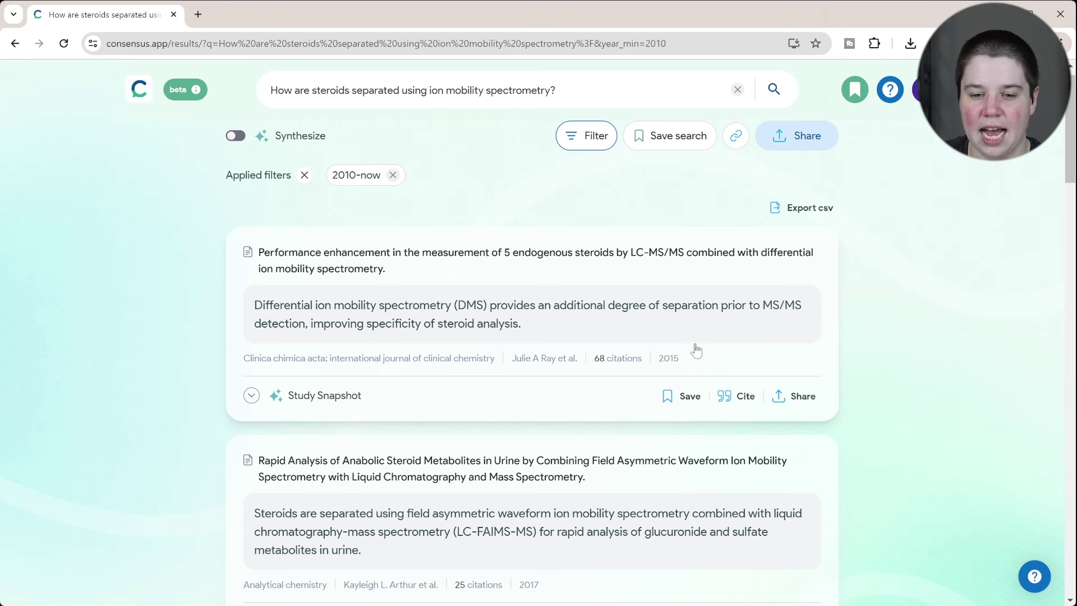
scroll(893, 320, down, 4)
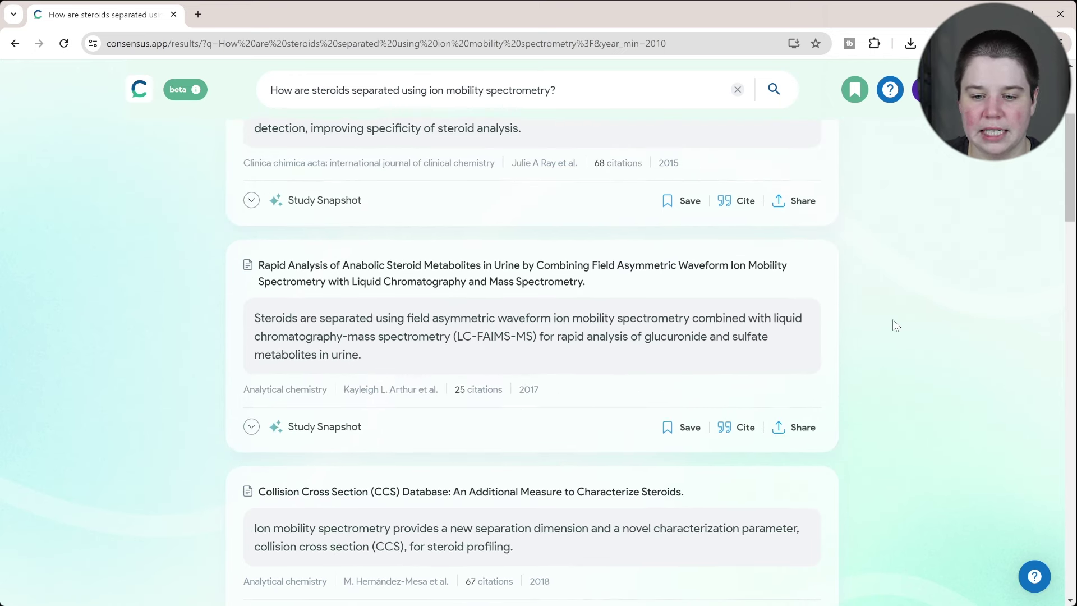
scroll(892, 320, up, 5)
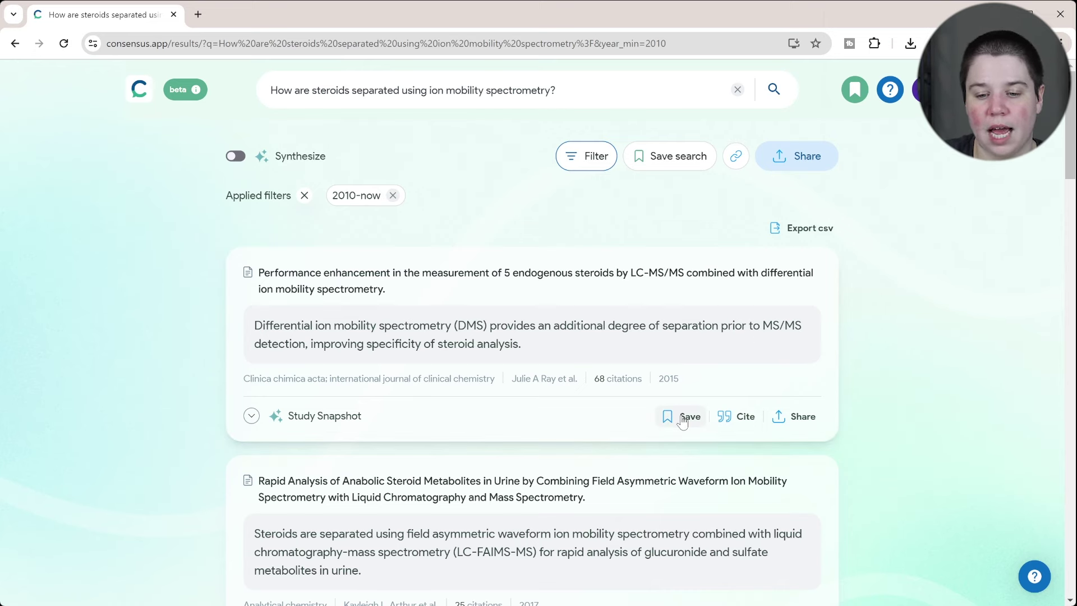
click(743, 416)
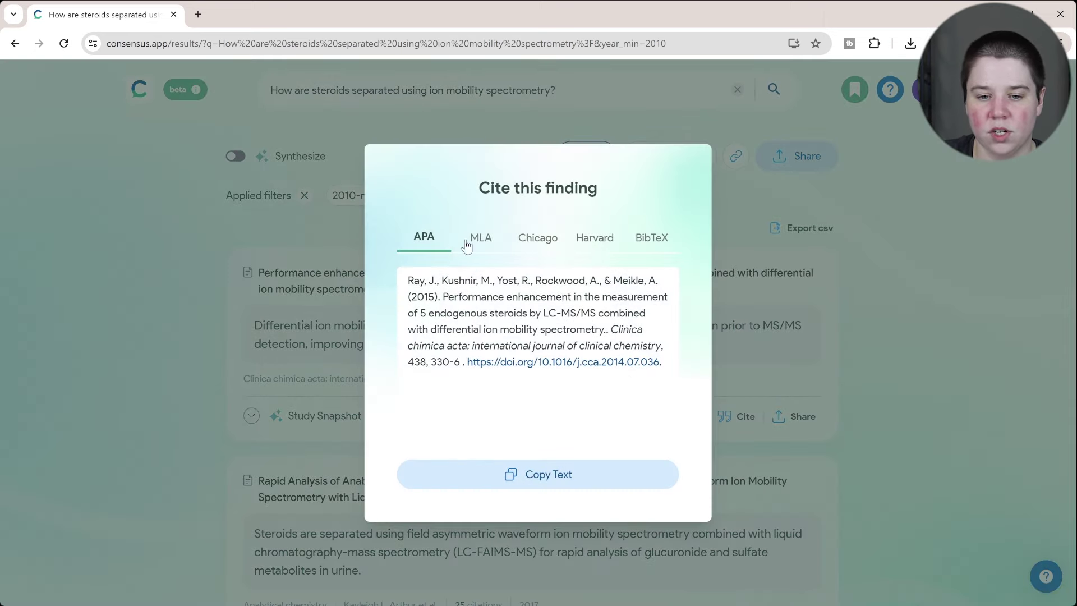
click(653, 240)
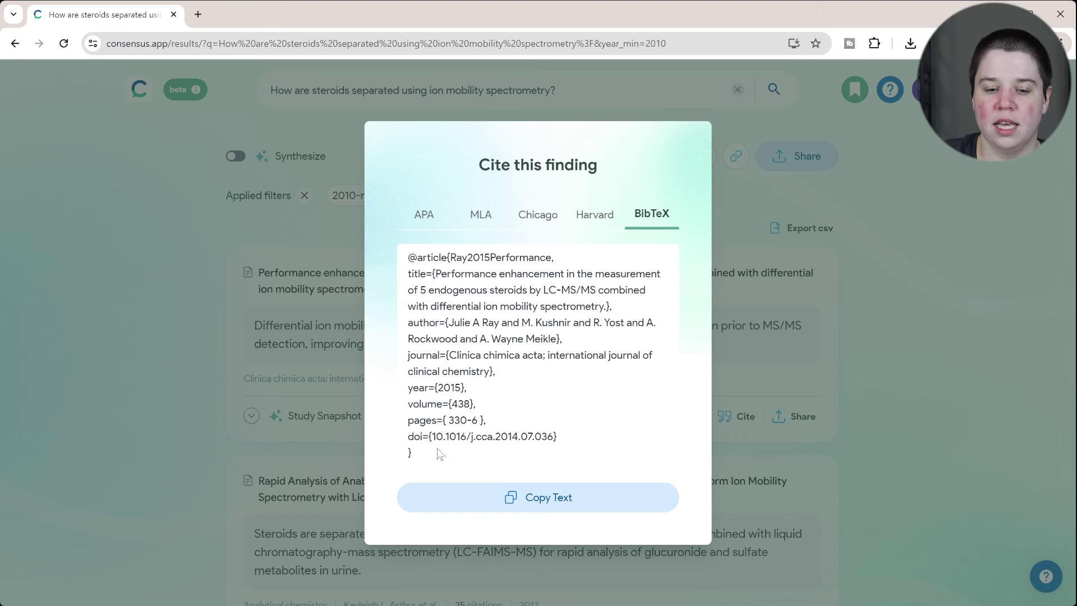
drag(439, 453, 391, 240)
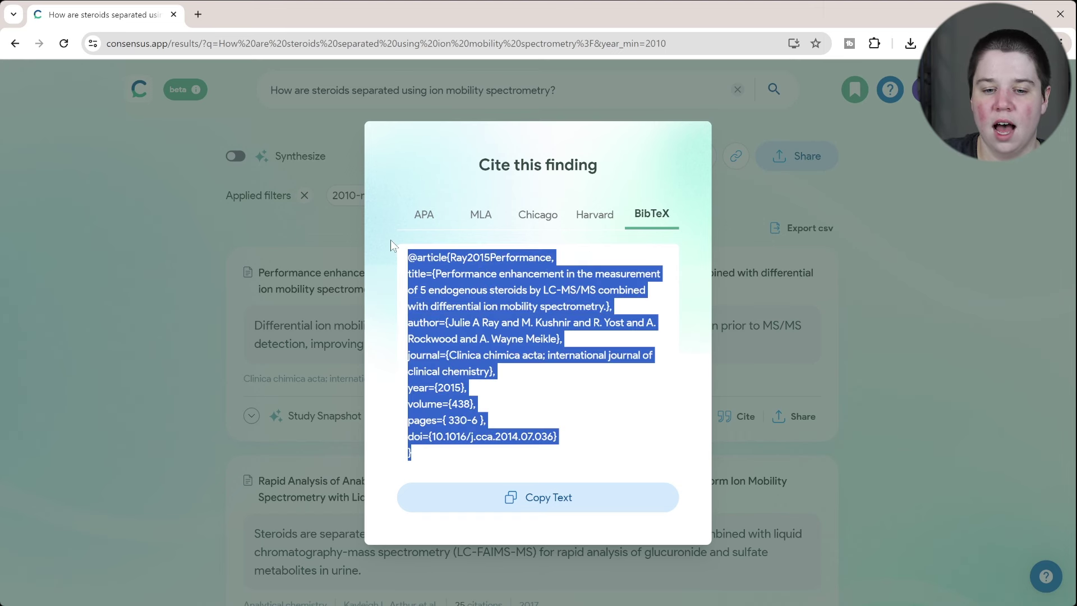
click(596, 215)
click(525, 246)
click(467, 244)
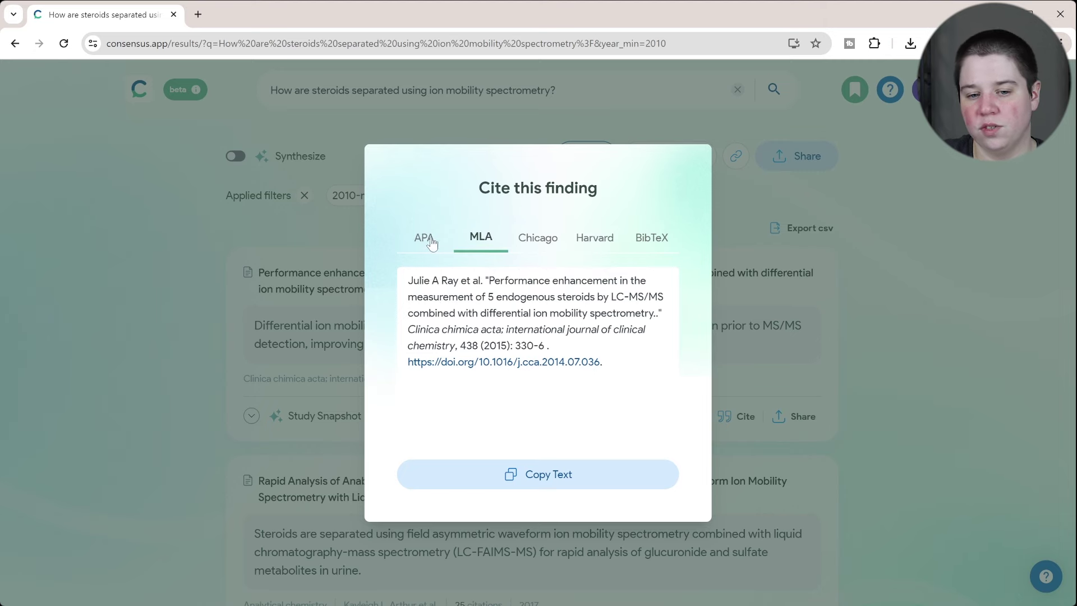
click(430, 242)
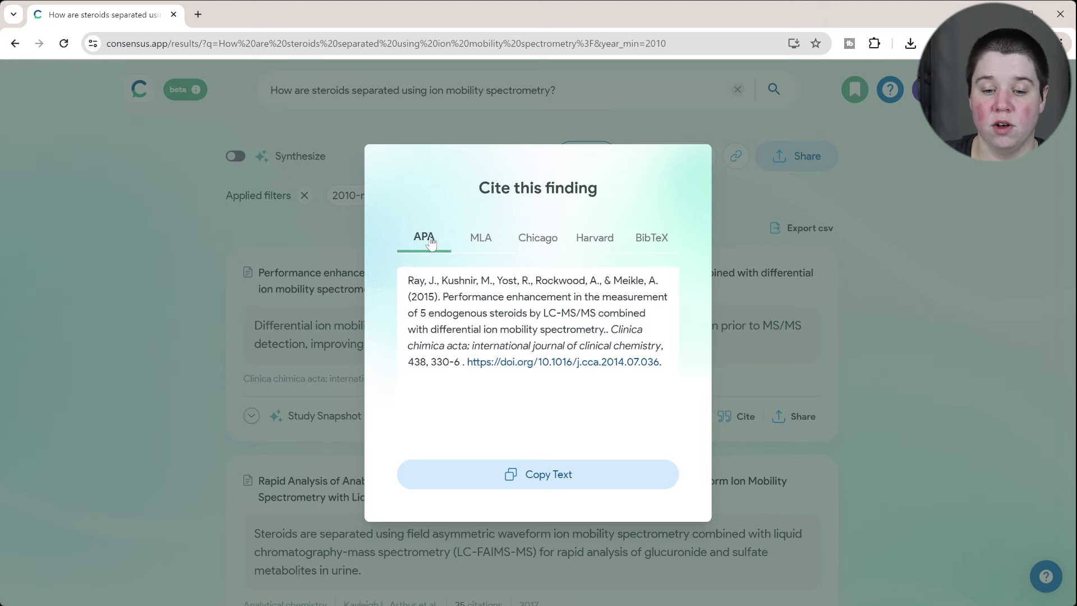
click(935, 333)
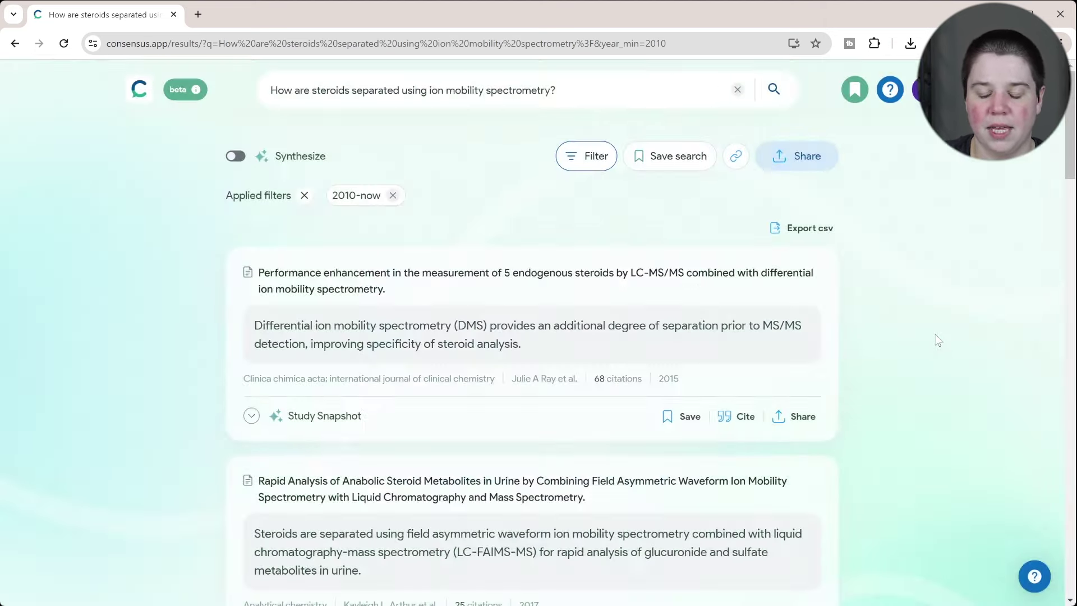
Open and close the Share Paper popover for the 2015 DMS steroid study
click(802, 420)
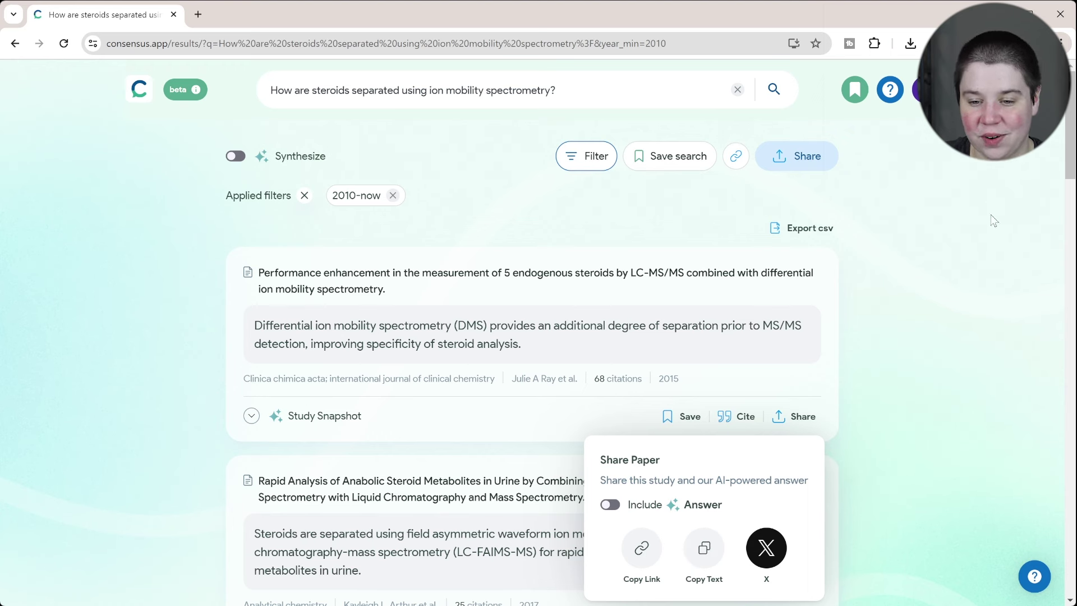
click(940, 331)
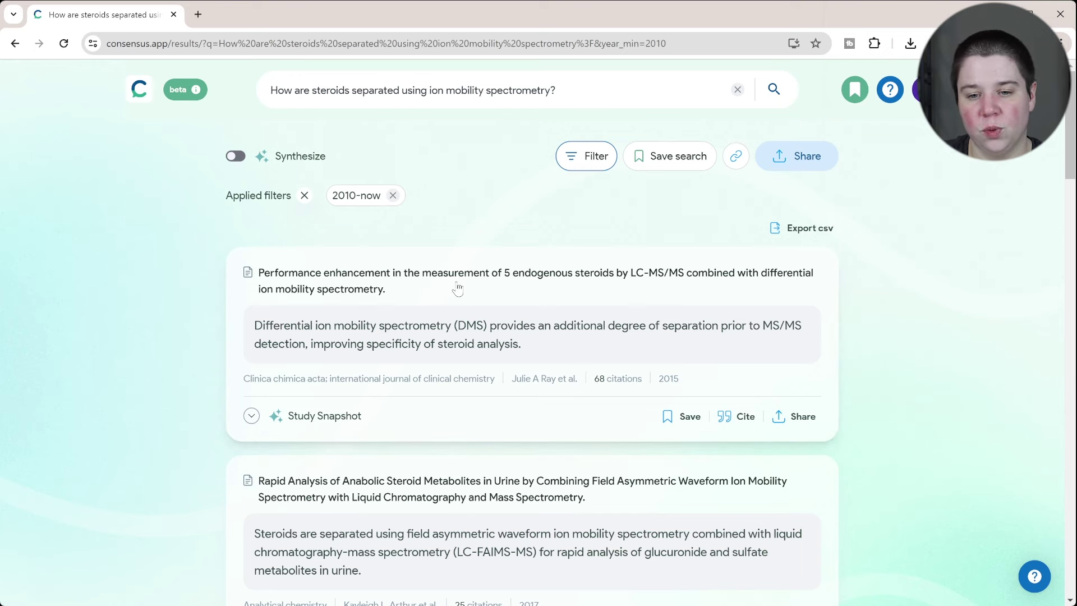
scroll(457, 289, down, 3)
scroll(458, 289, up, 3)
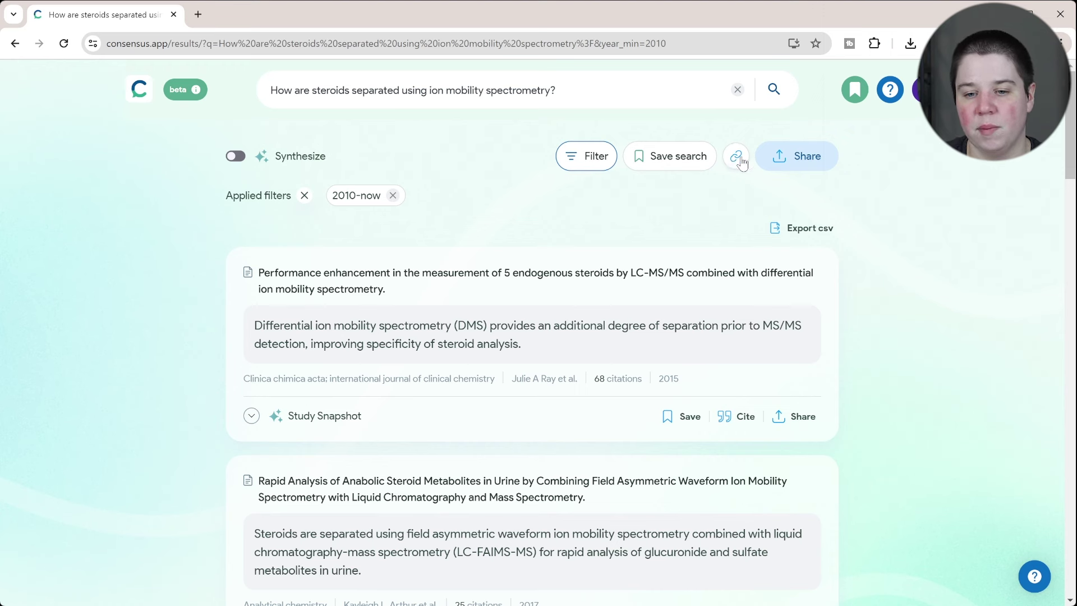
Check the Share Results popup, then export the 2010-onward results as a CSV file
click(801, 157)
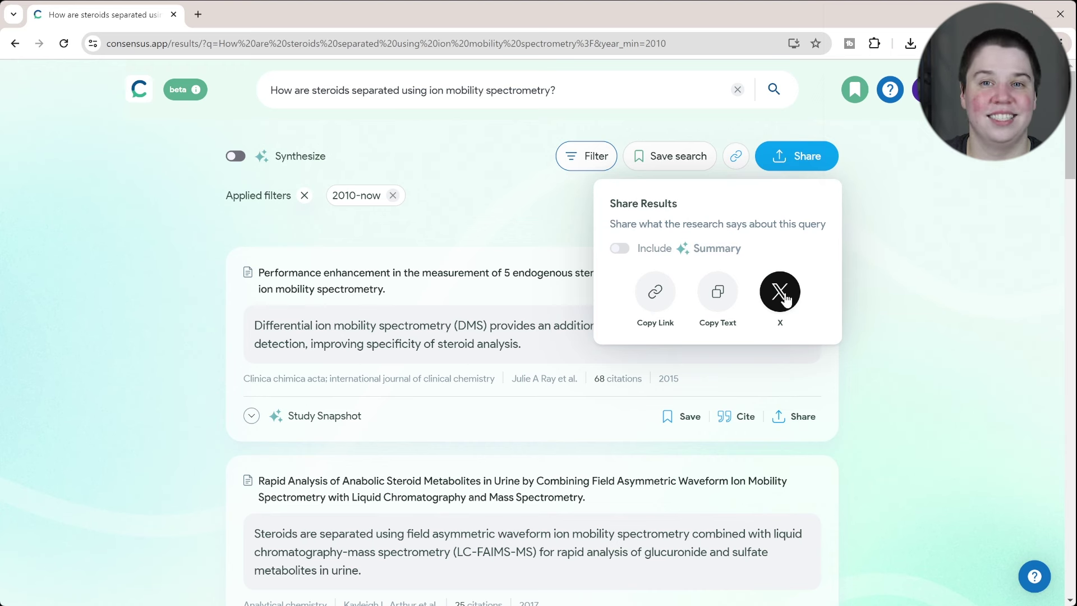
click(926, 130)
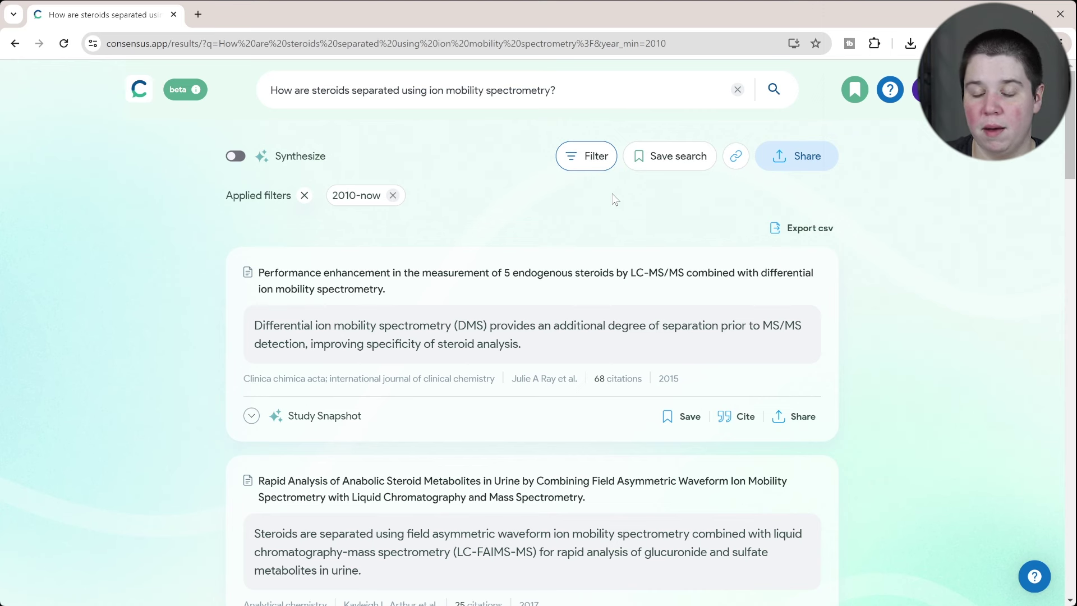
click(803, 227)
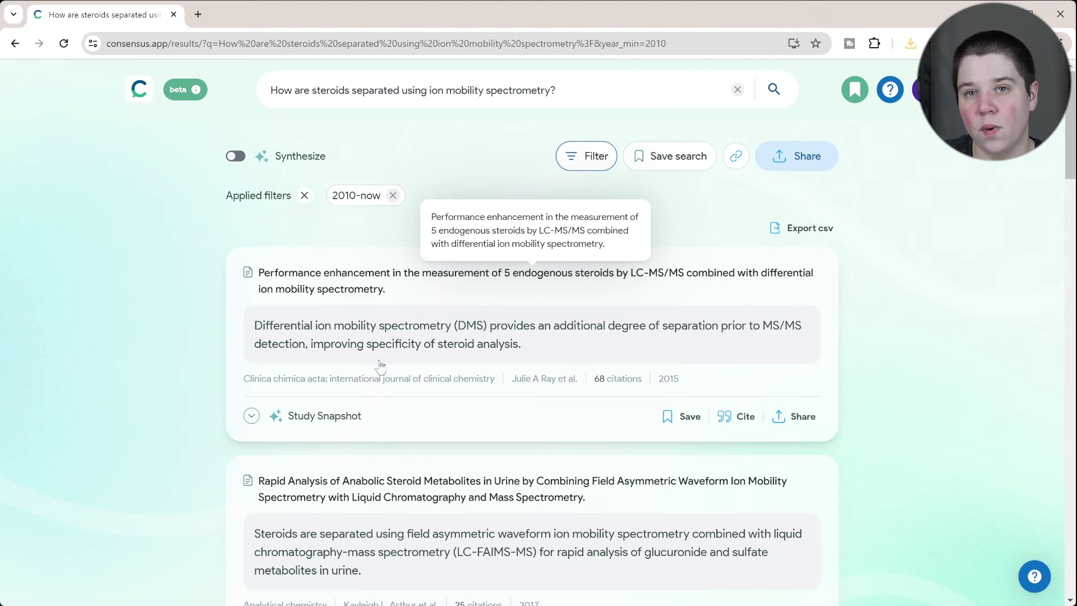
scroll(472, 336, down, 8)
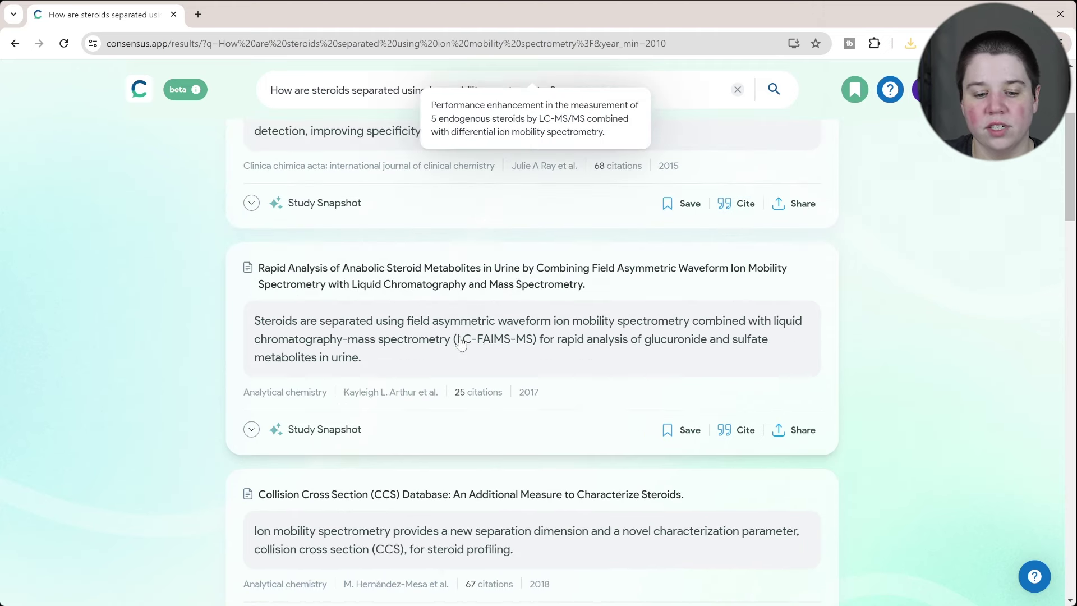
scroll(461, 343, down, 4)
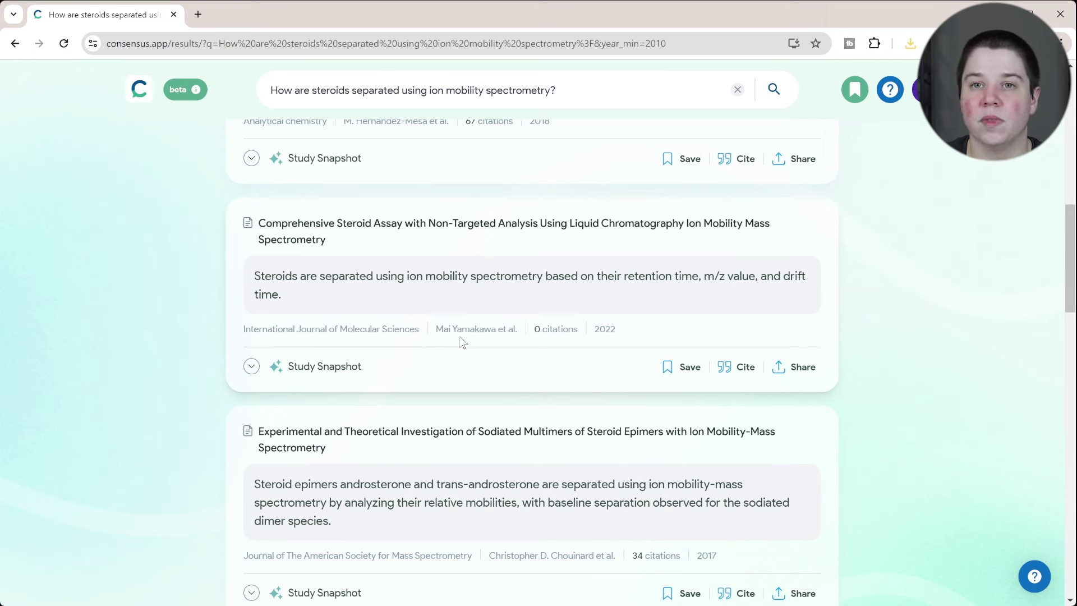
scroll(461, 341, up, 12)
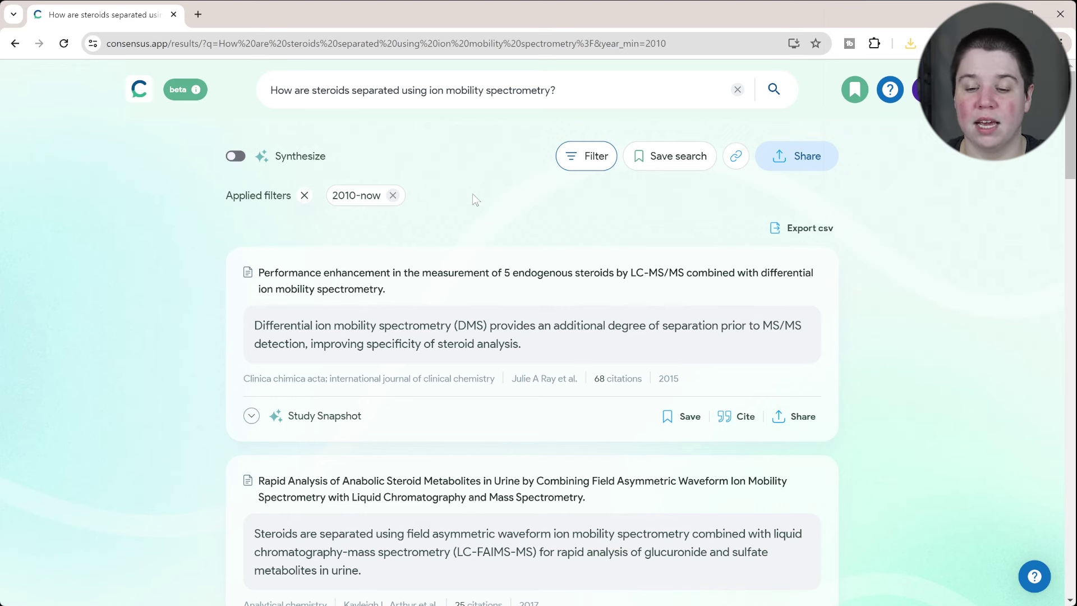
scroll(511, 199, down, 1)
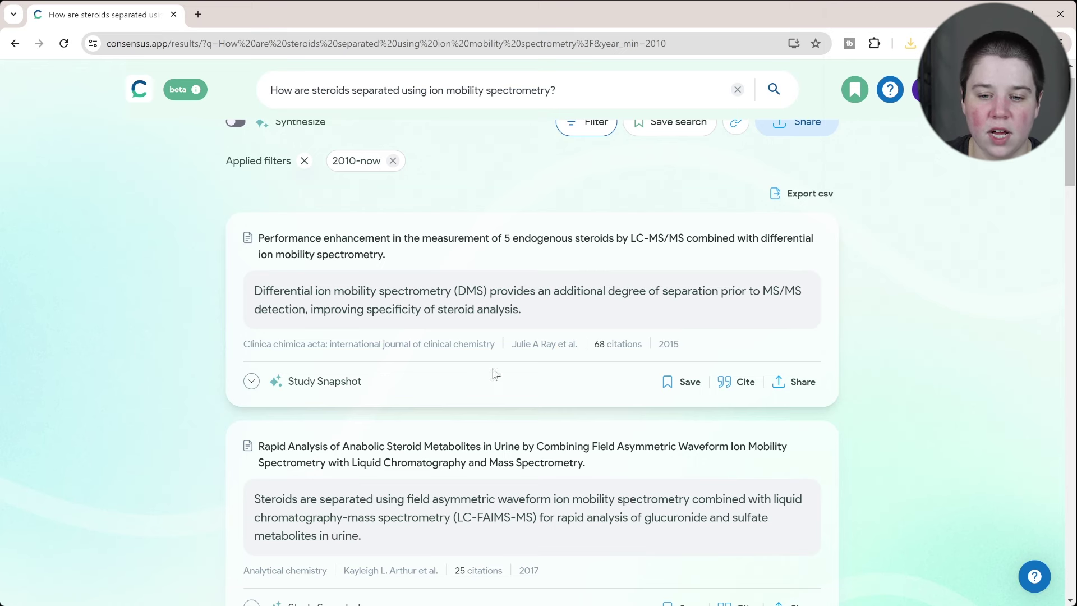
scroll(459, 319, down, 4)
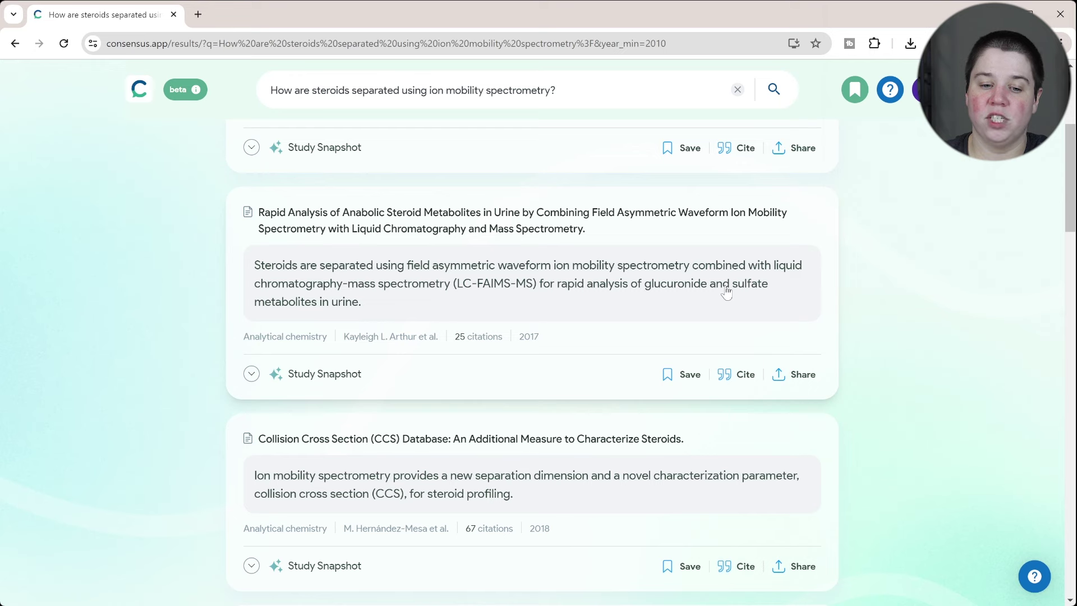
scroll(561, 310, down, 5)
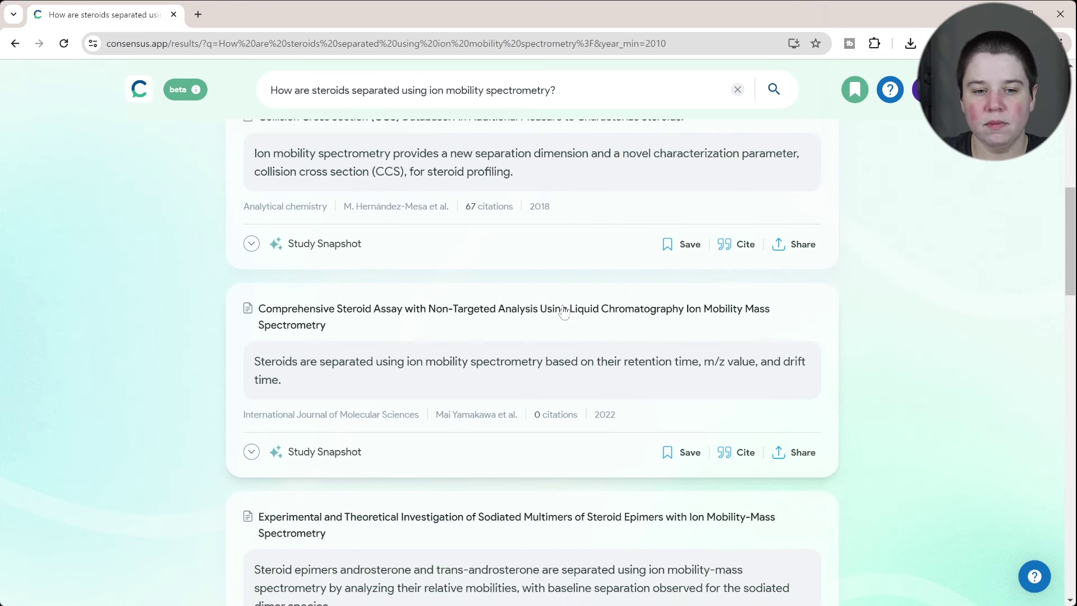
scroll(564, 312, up, 1)
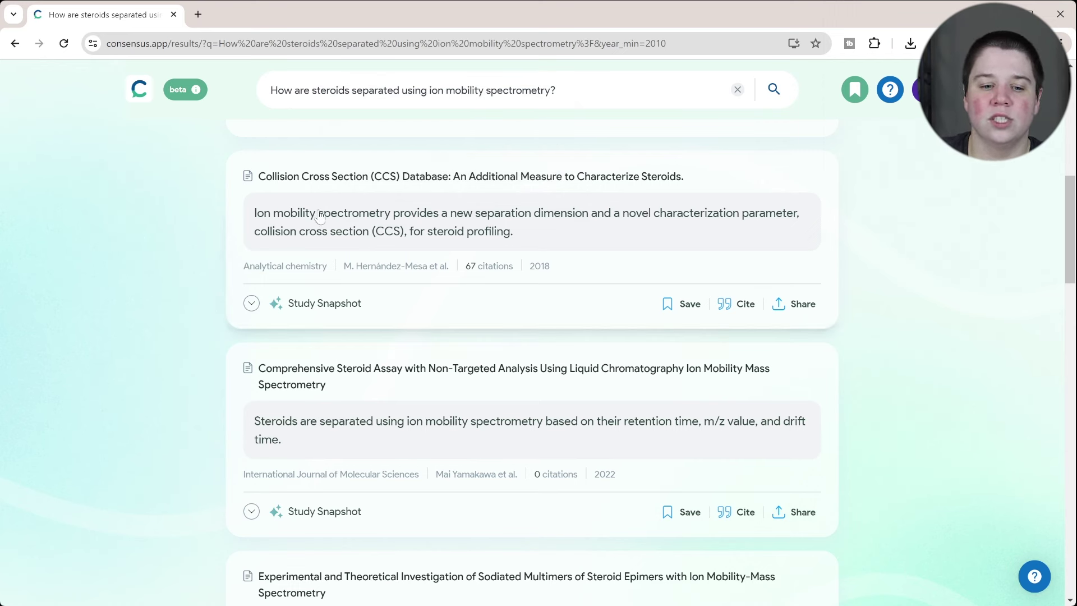
scroll(232, 315, down, 2)
scroll(231, 315, down, 1)
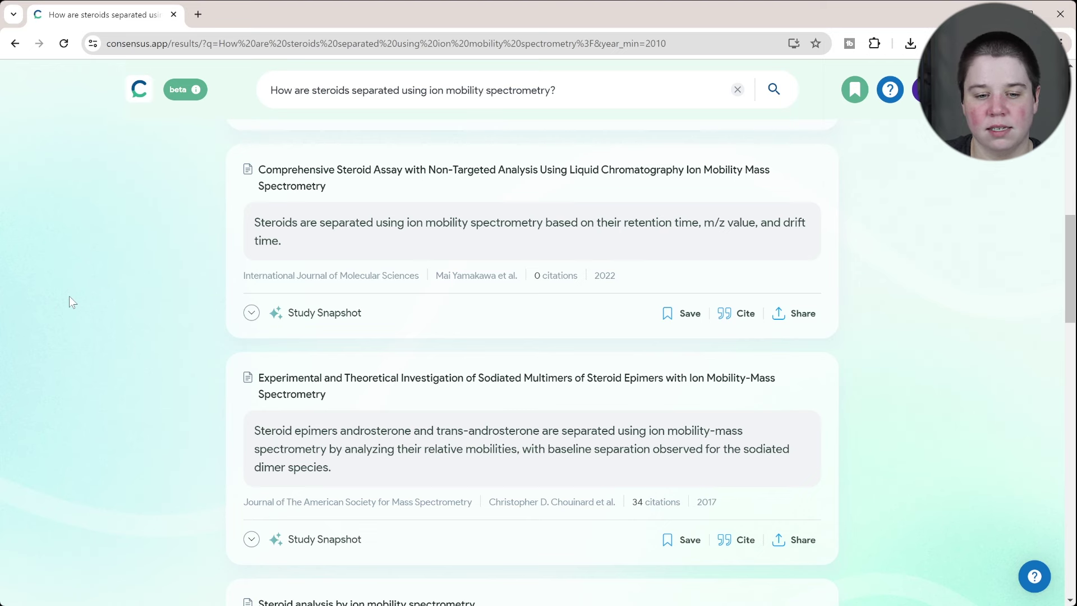
scroll(69, 301, down, 1)
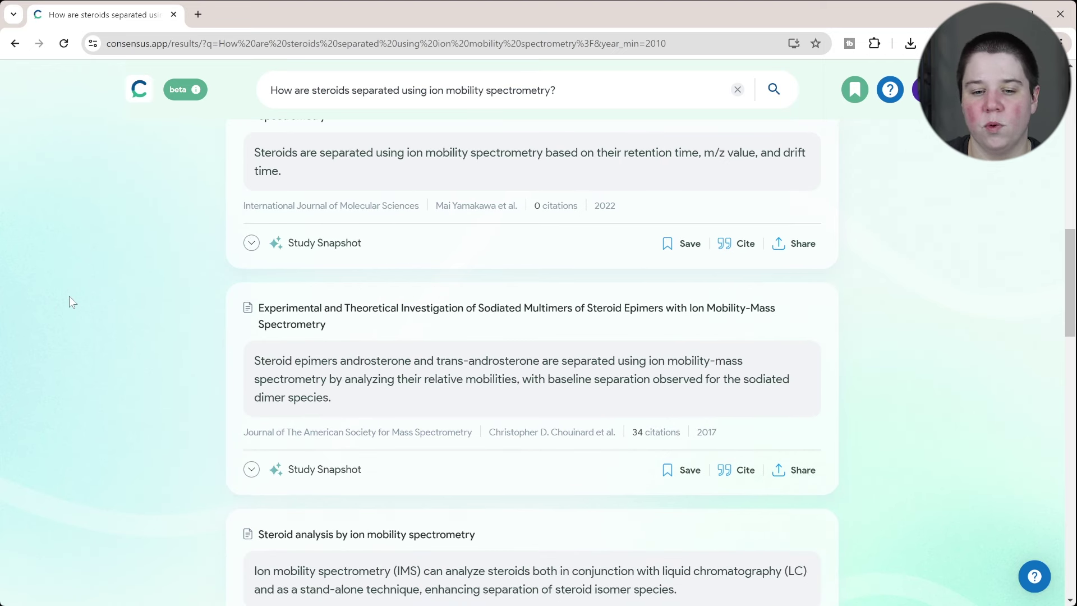
scroll(69, 296, down, 2)
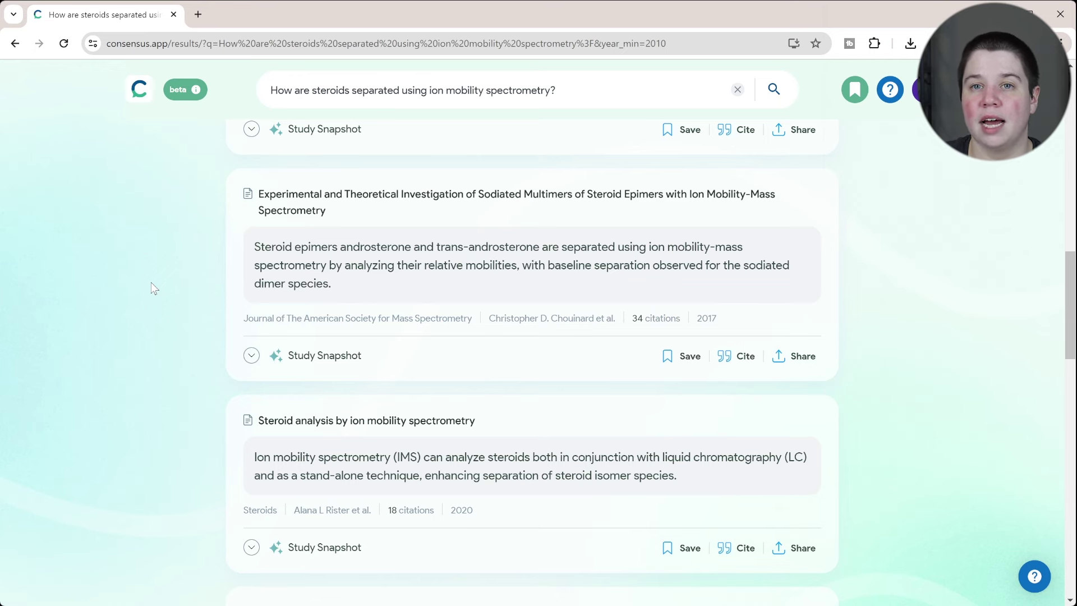
scroll(152, 287, down, 3)
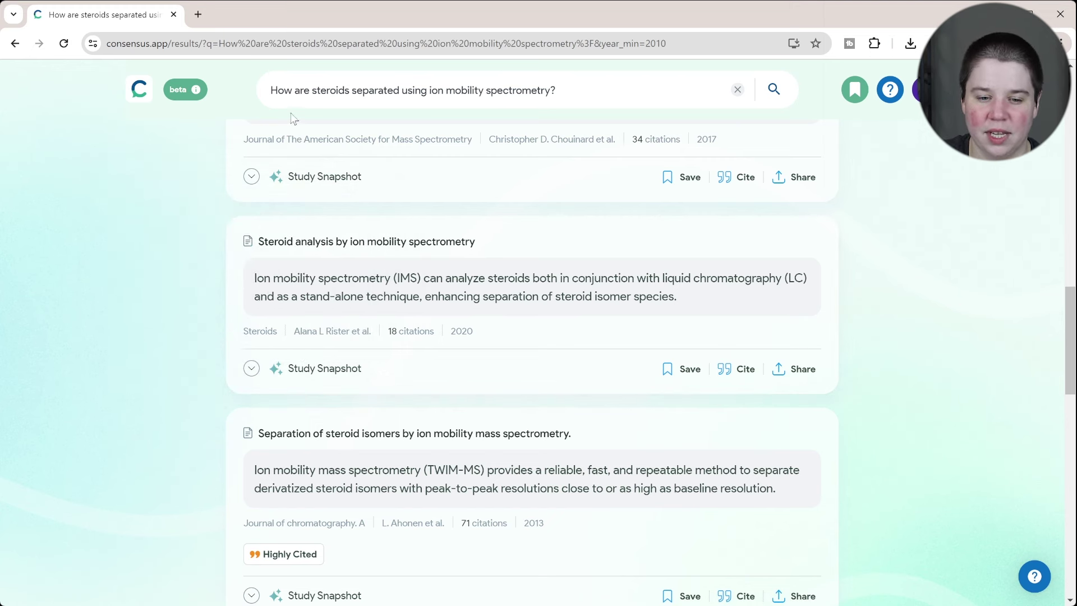
scroll(196, 421, down, 3)
scroll(196, 422, down, 2)
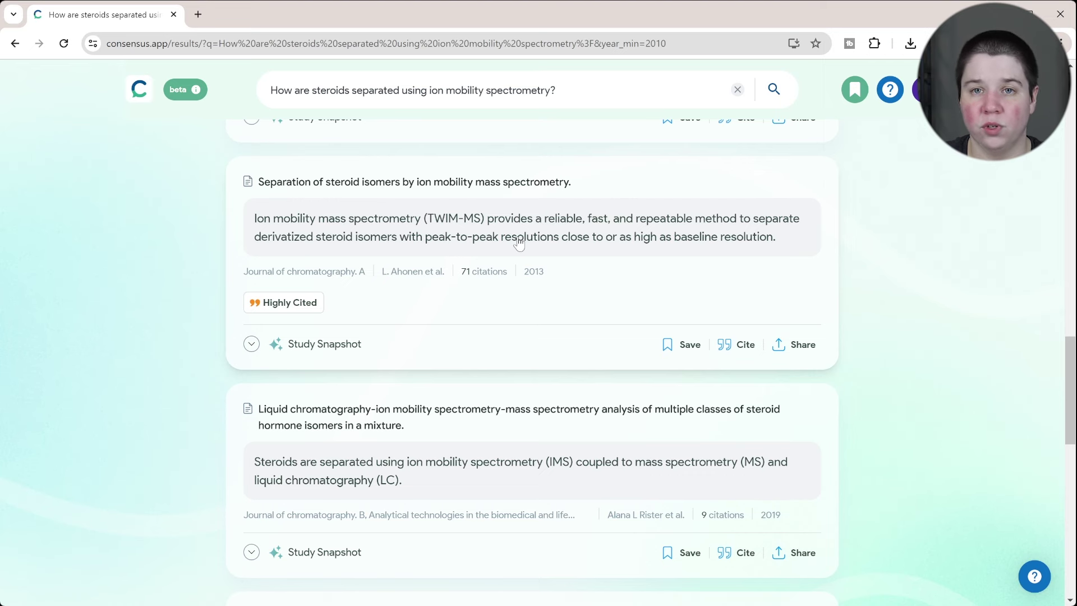
scroll(519, 243, down, 1)
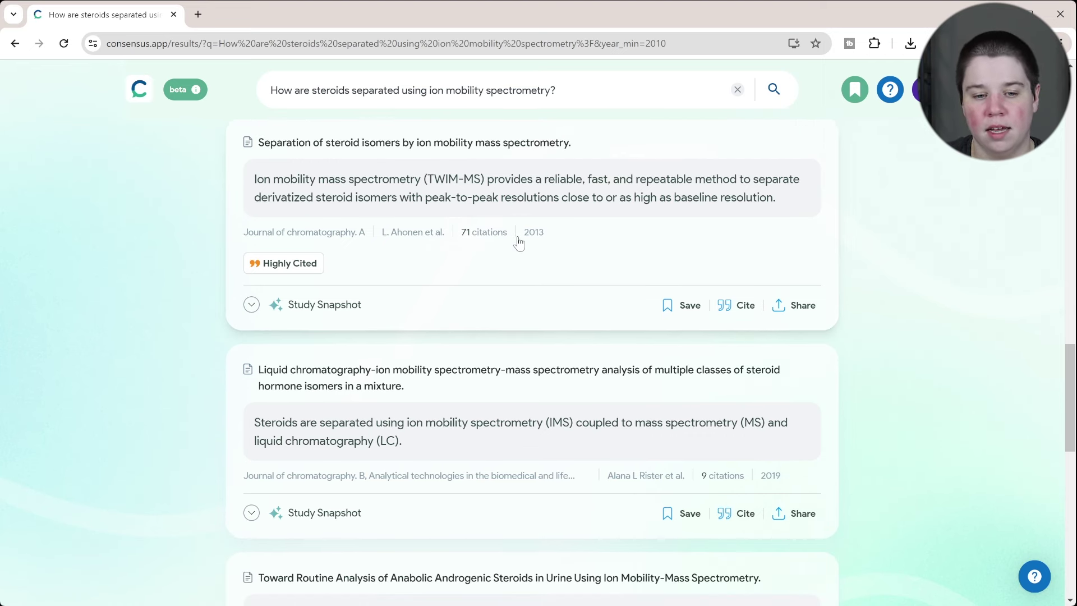
scroll(519, 242, down, 4)
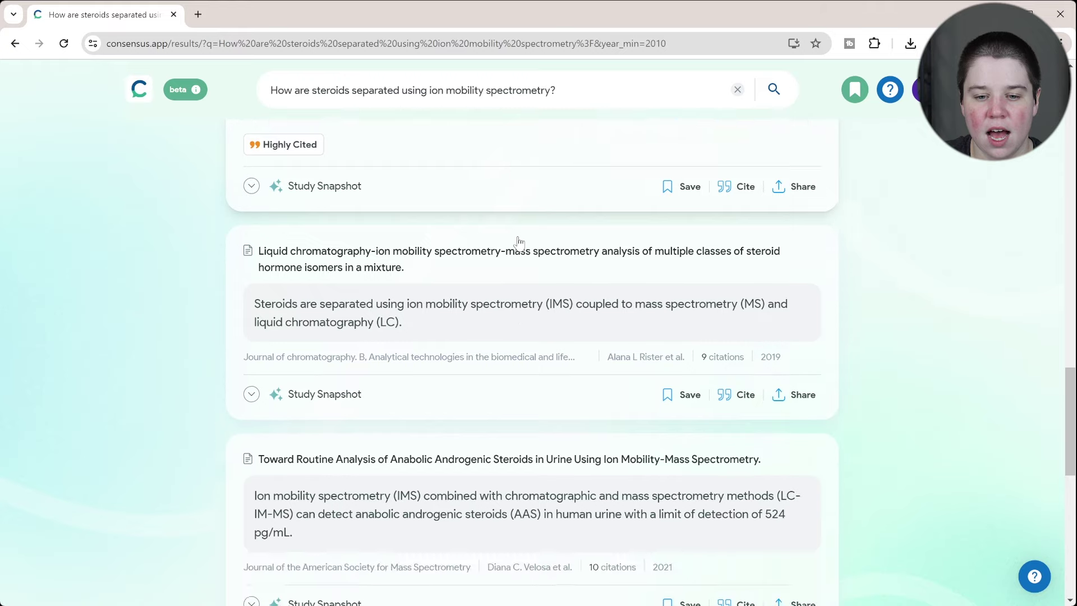
scroll(59, 311, down, 8)
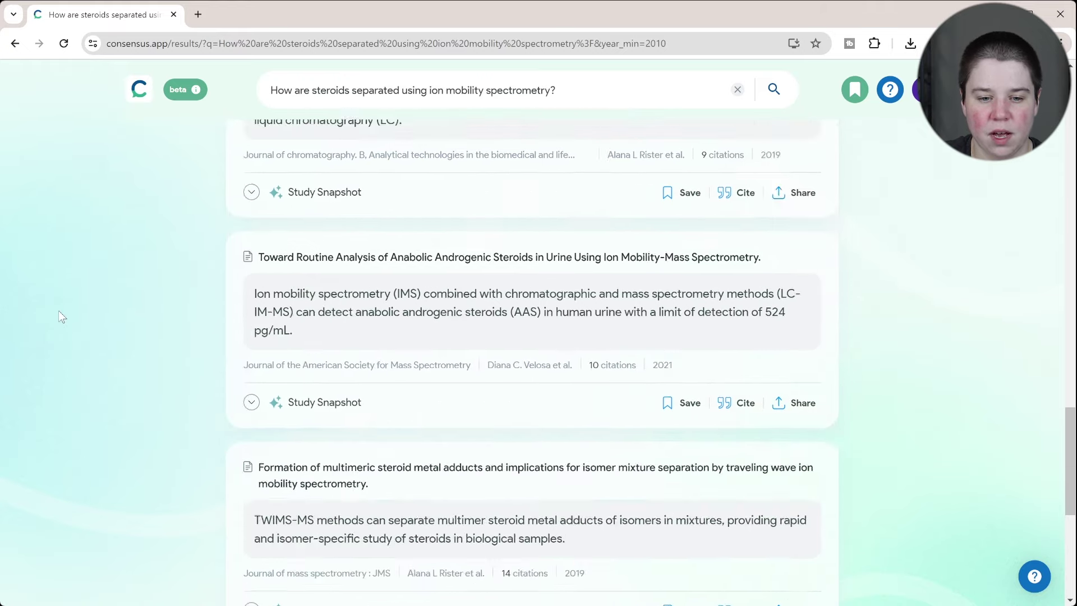
scroll(60, 313, up, 13)
scroll(59, 312, up, 10)
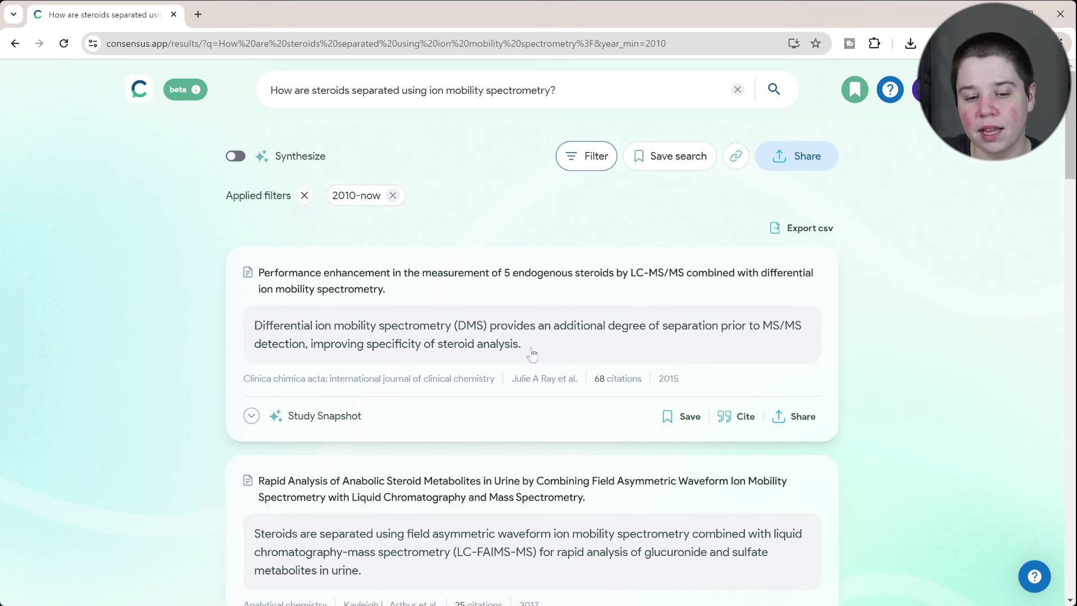
Bring up the Study Snapshot info and the paid 'Synthesize multiple papers' explanation popover
mouse_move(250, 419)
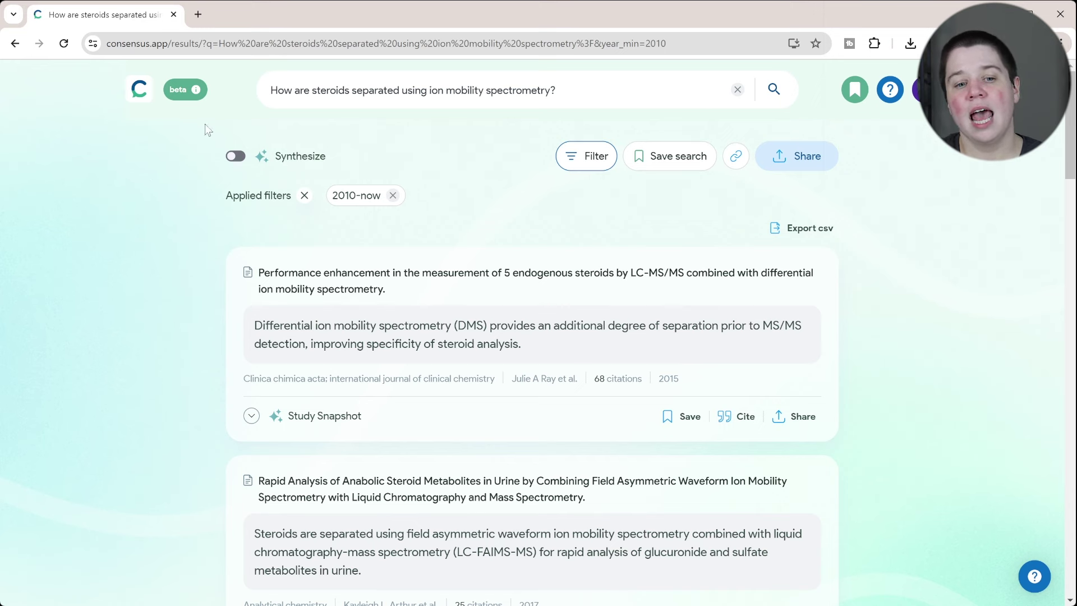
mouse_move(317, 153)
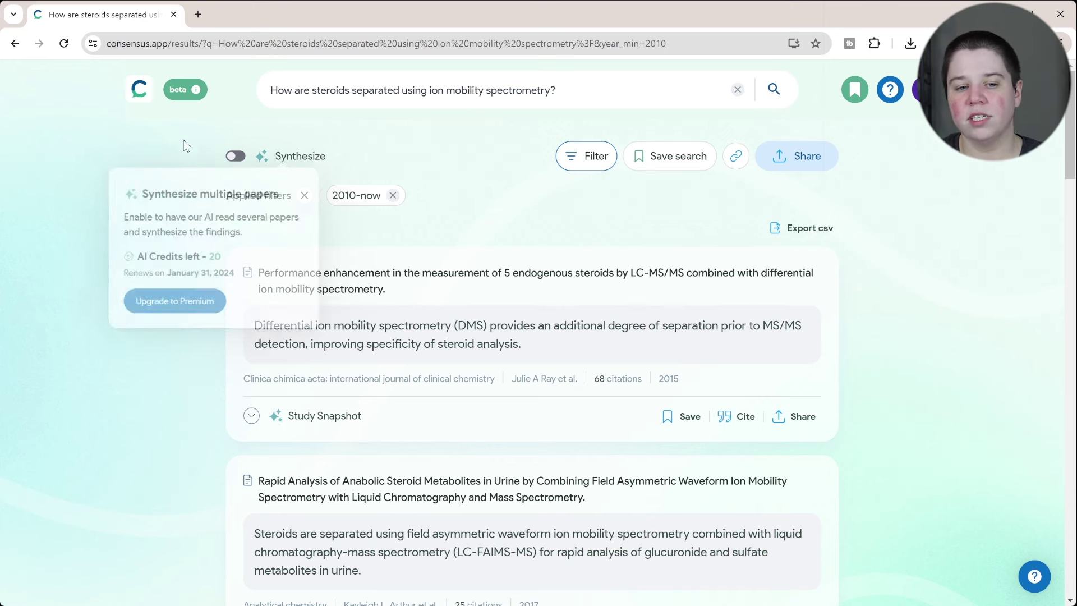